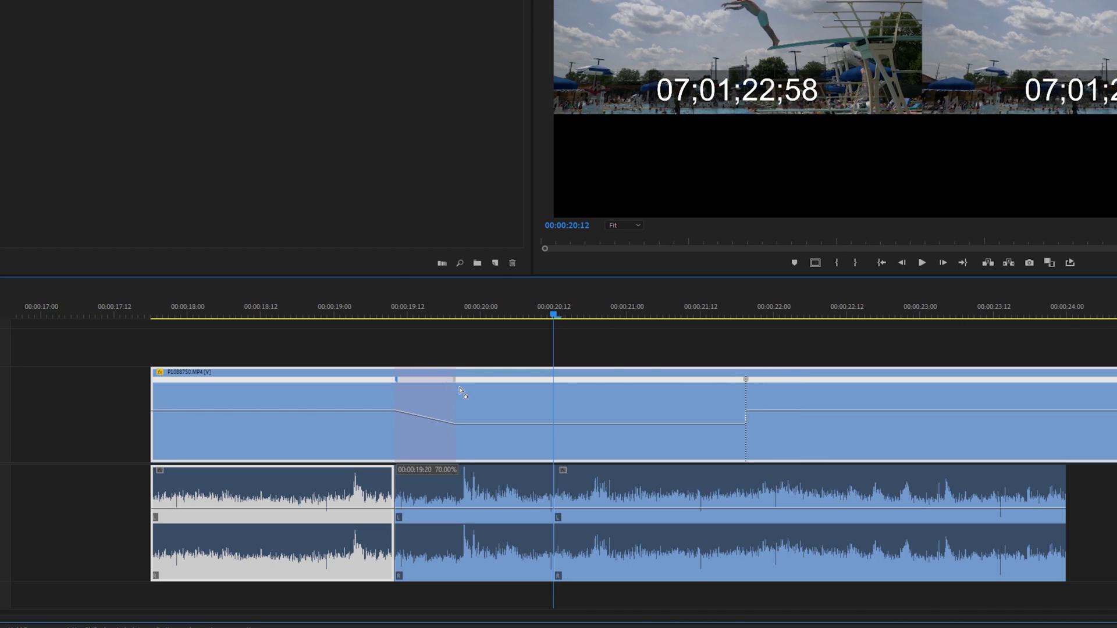
Pull the speed keyframe halves apart so the speed change becomes a gradual ramp.
drag(734, 381, 640, 397)
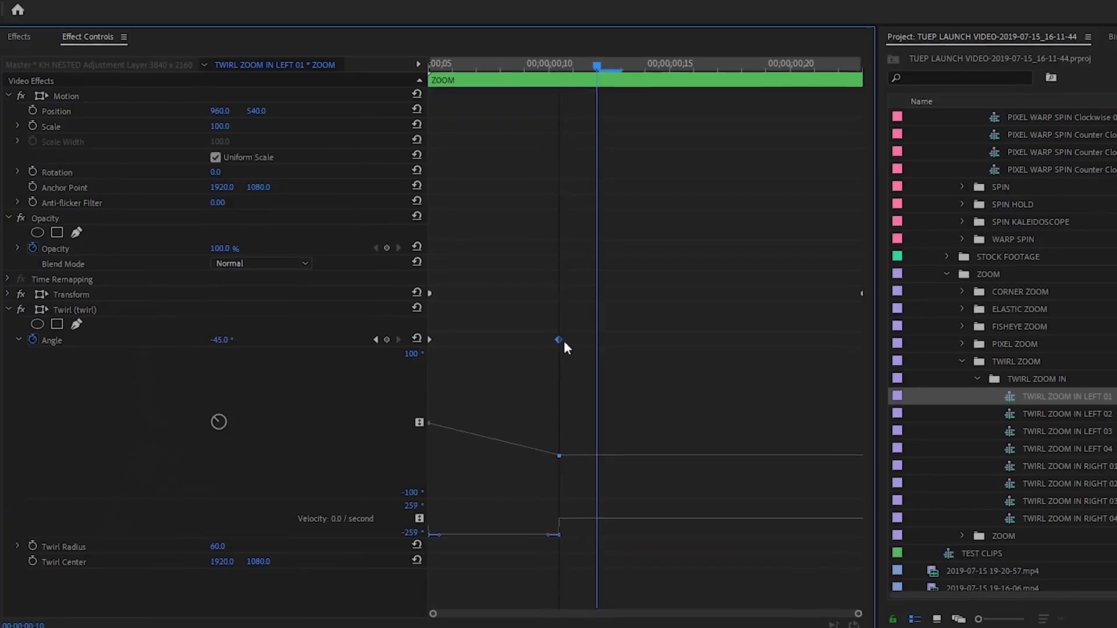
Select text on the Glitch Transitions page and act on it from the right-click menu.
drag(564, 340, 725, 340)
right_click(725, 340)
click(784, 505)
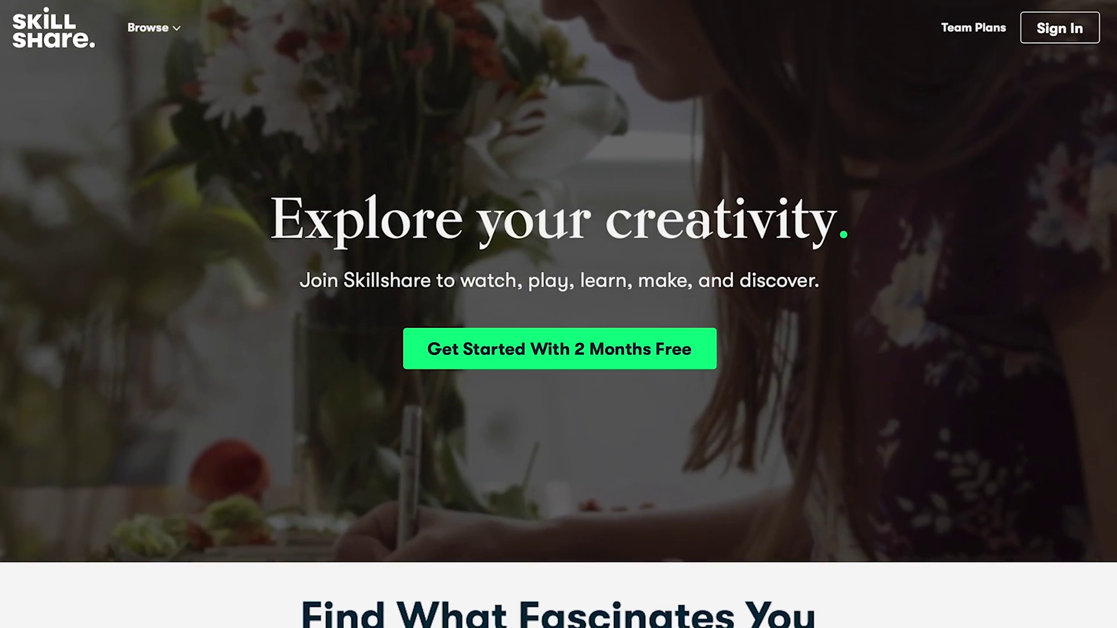
Scroll the Skillshare homepage past its welcome banner to the category course cards.
scroll(559, 315, down, 6)
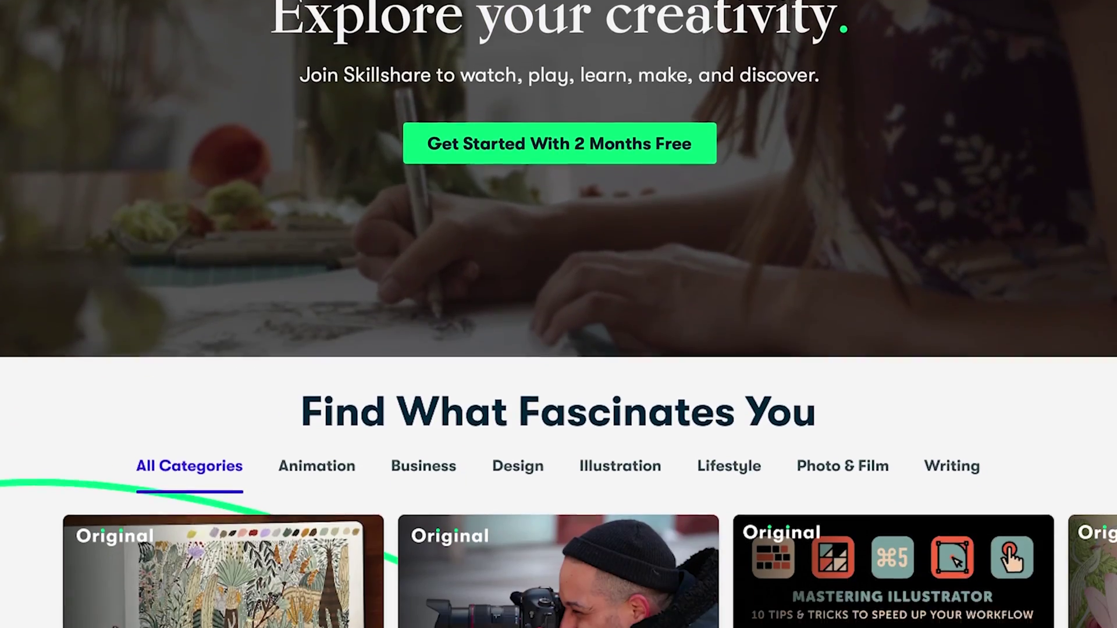
scroll(559, 314, down, 2)
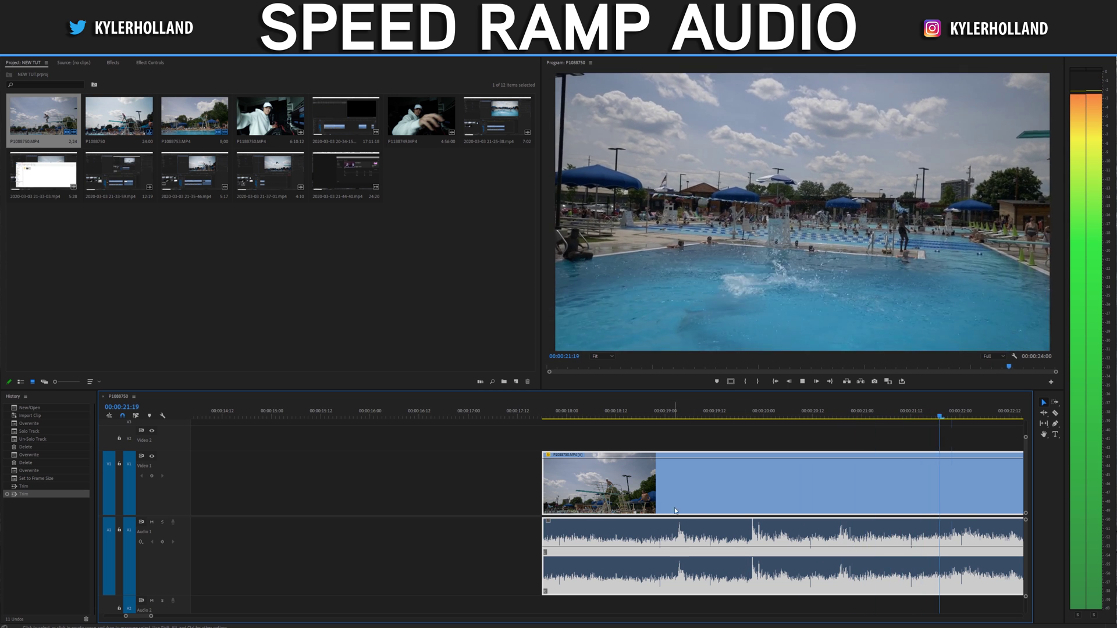
Stop playback, place the playhead near 00:00:19:12, and show the clip's Time Remapping speed line.
key(space)
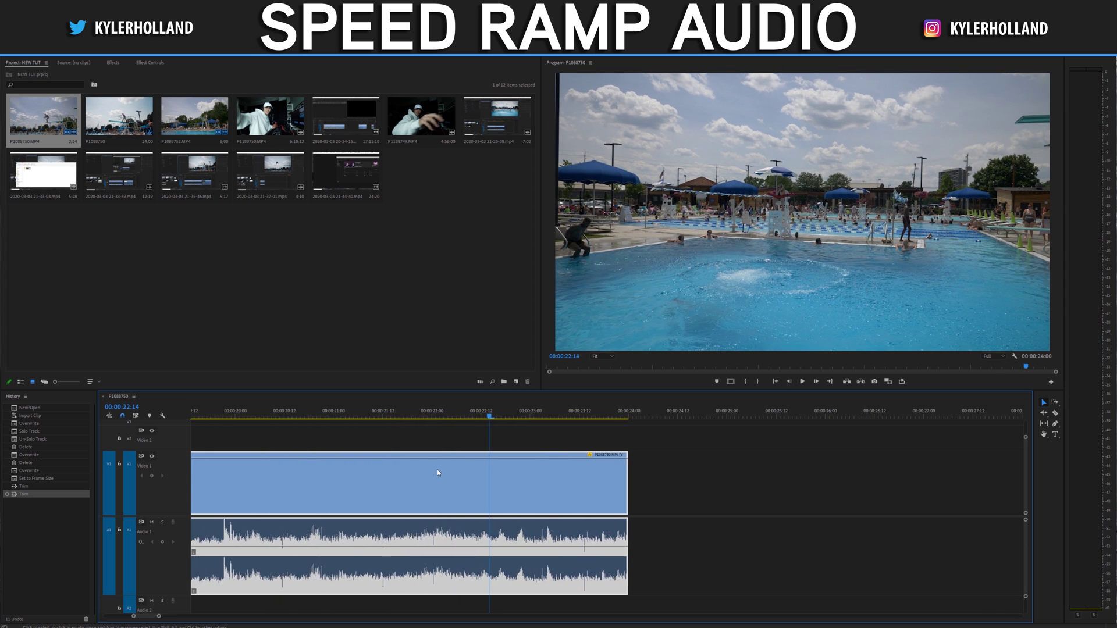
scroll(438, 469, up, 5)
click(398, 417)
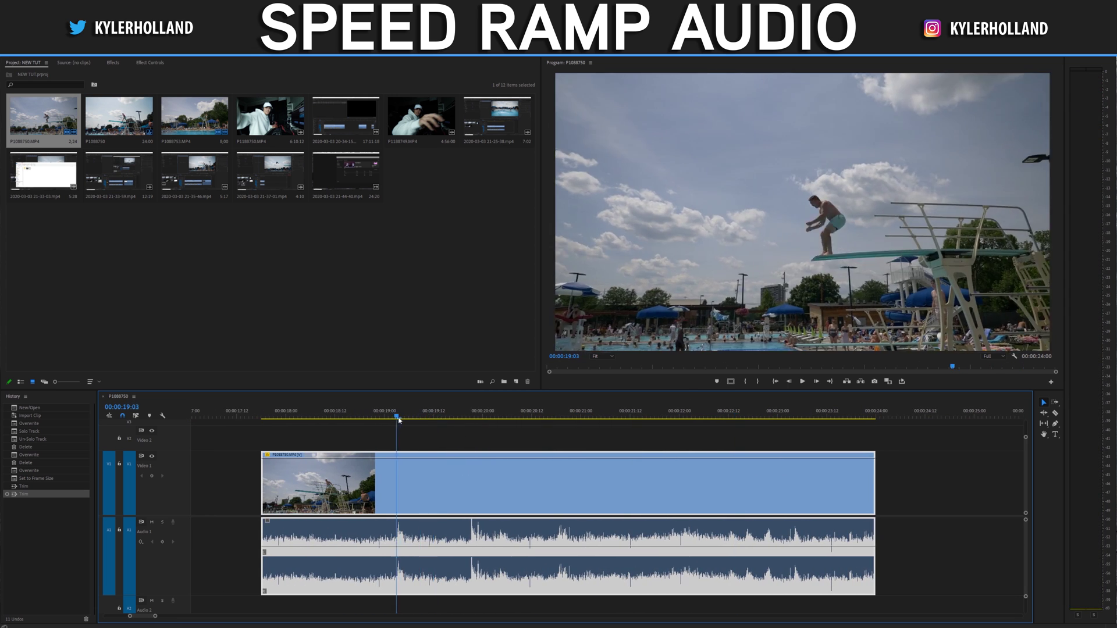
drag(398, 419, 434, 416)
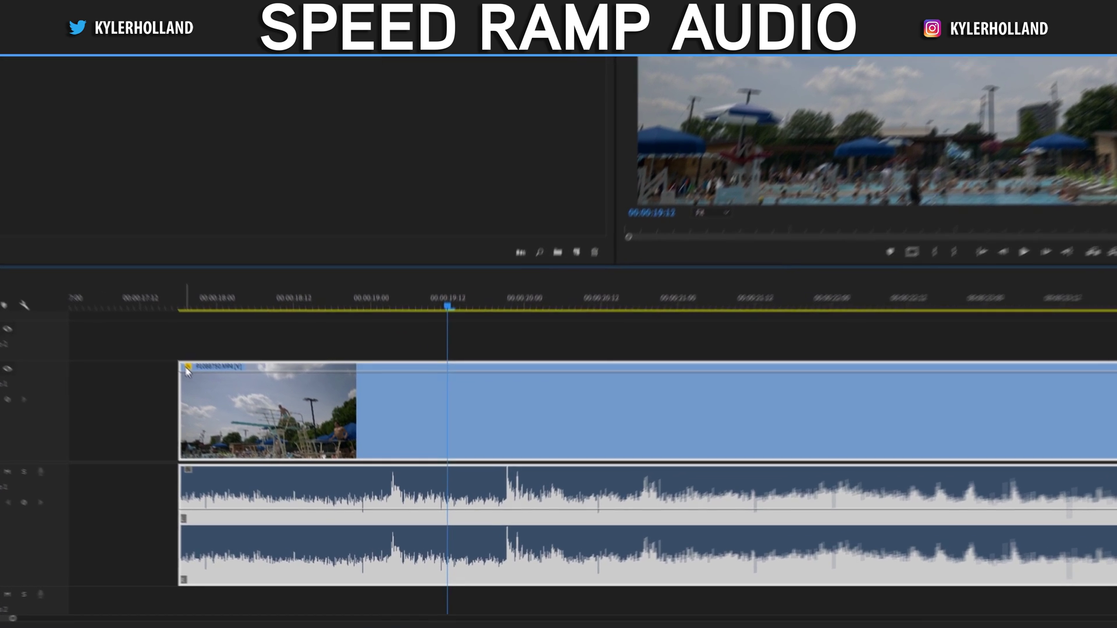
click(267, 455)
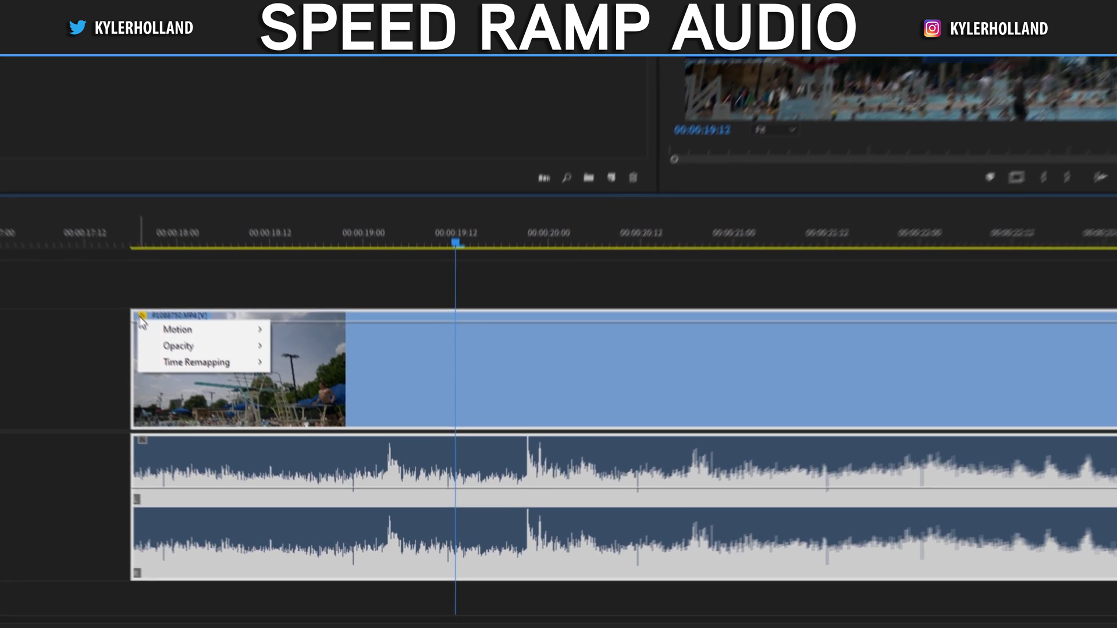
mouse_move(198, 362)
click(292, 363)
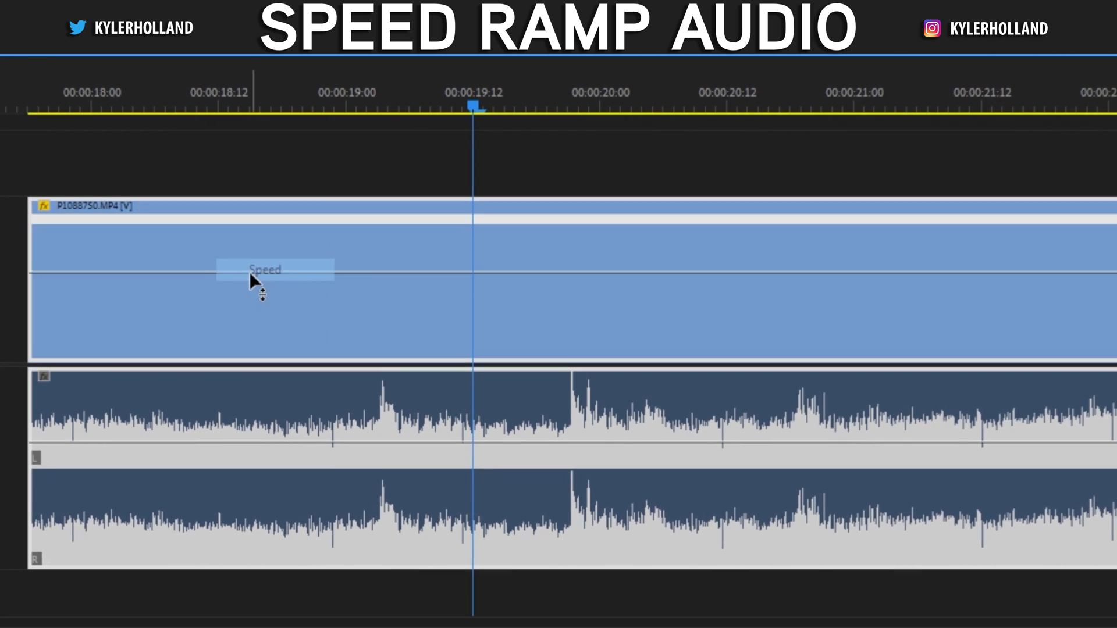
Trial-drag the speed line to slow the clip, undo it, then nudge the playhead forward a frame.
drag(486, 275, 482, 313)
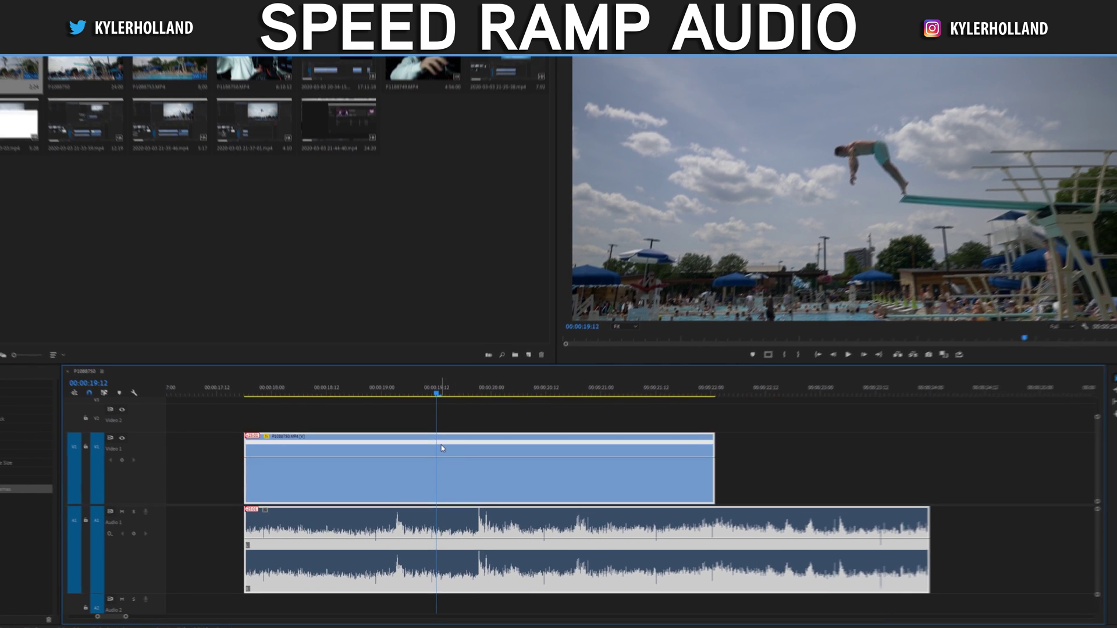
drag(471, 521, 685, 495)
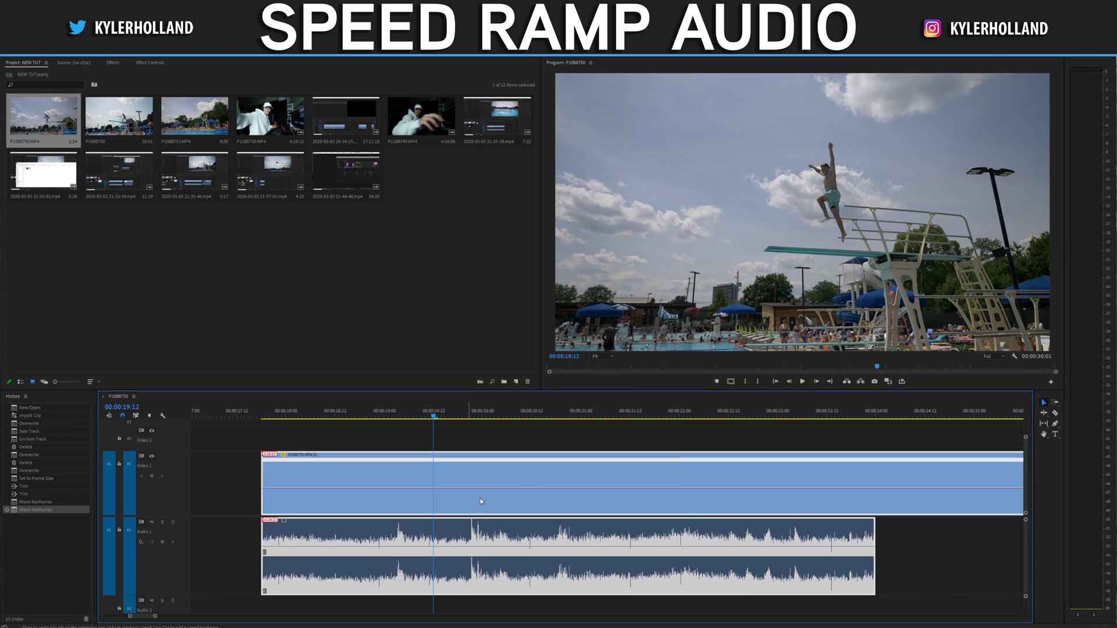
scroll(686, 524, right, 3)
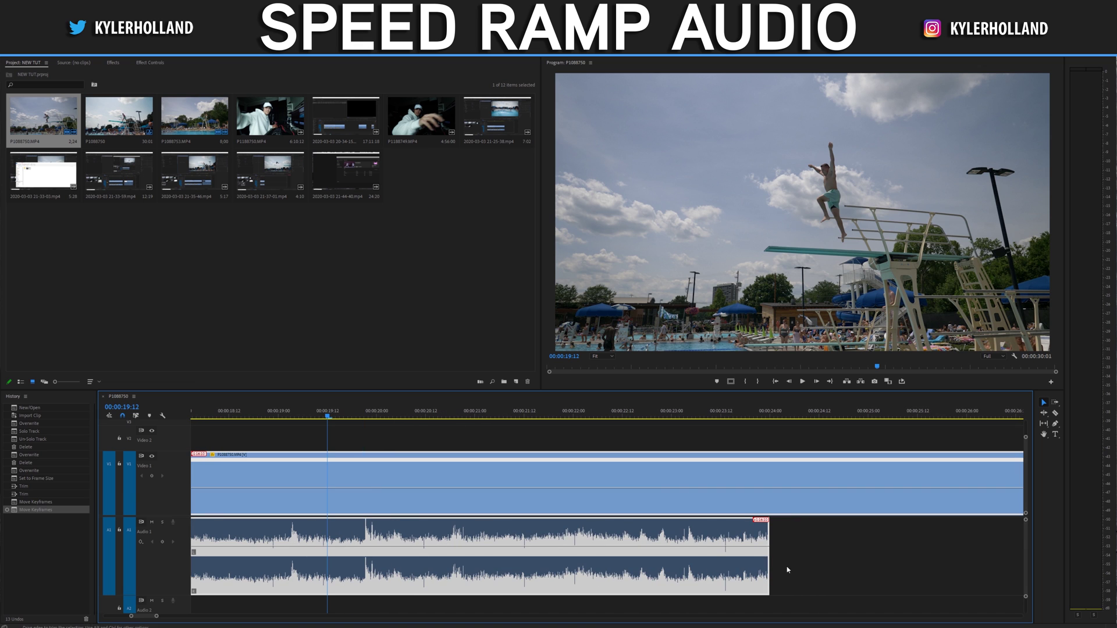
key(ctrl+z)
key(ctrl+z)
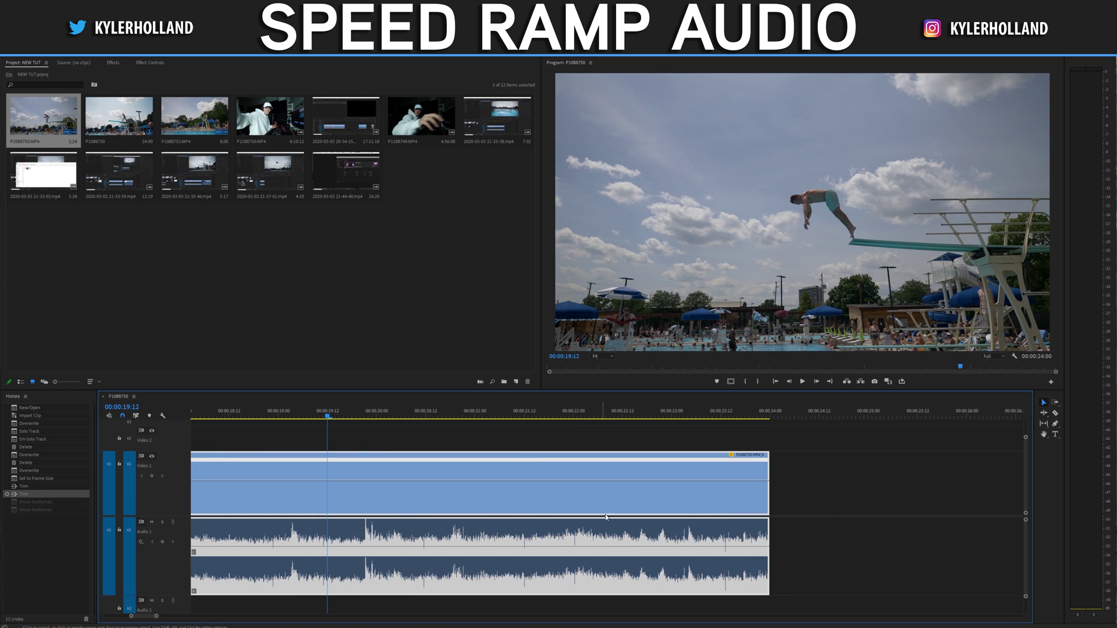
scroll(540, 518, left, 3)
mouse_move(449, 411)
mouse_down()
mouse_move(416, 416)
mouse_move(444, 413)
mouse_up()
key(Right)
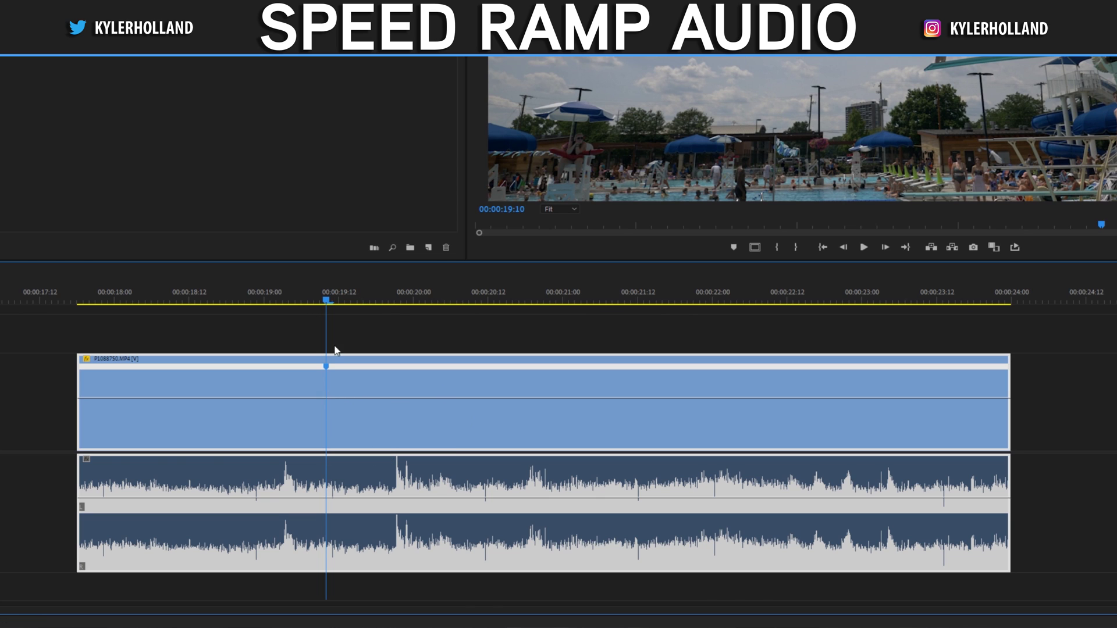
Razor the audio at 00:00:19:10, then slow the section up to about 00:00:20:11 to 70%.
click(329, 477)
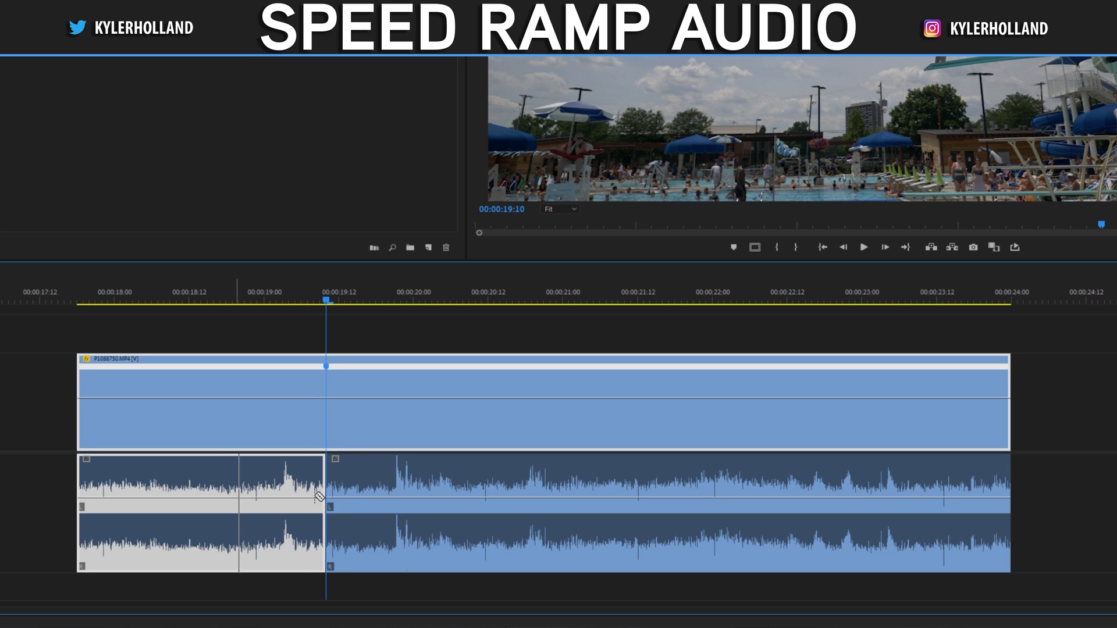
drag(327, 301, 490, 308)
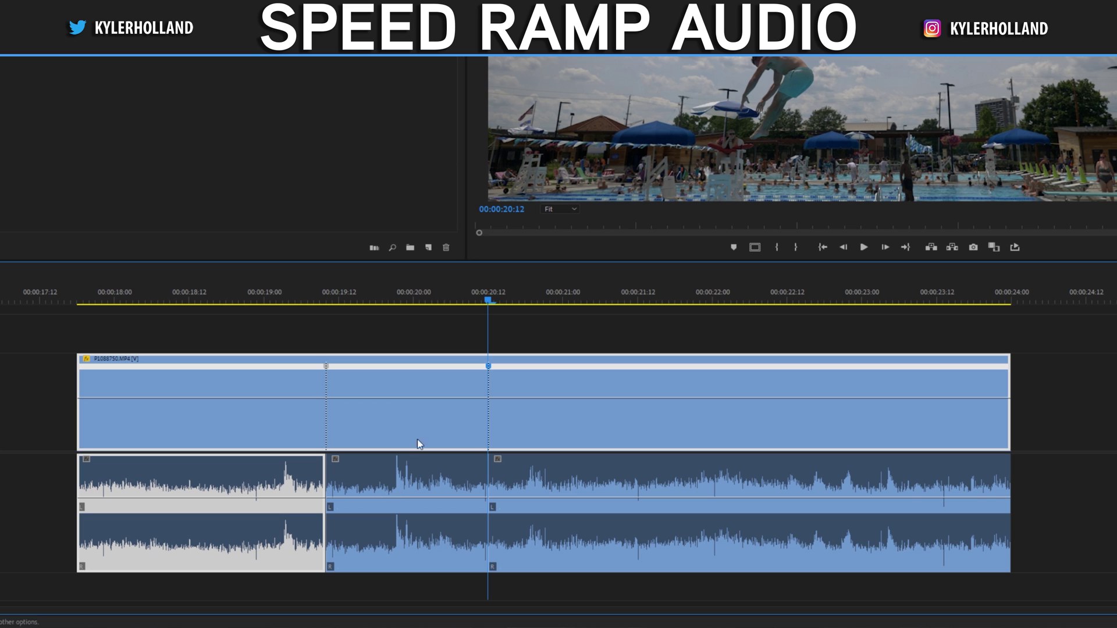
drag(405, 401, 406, 409)
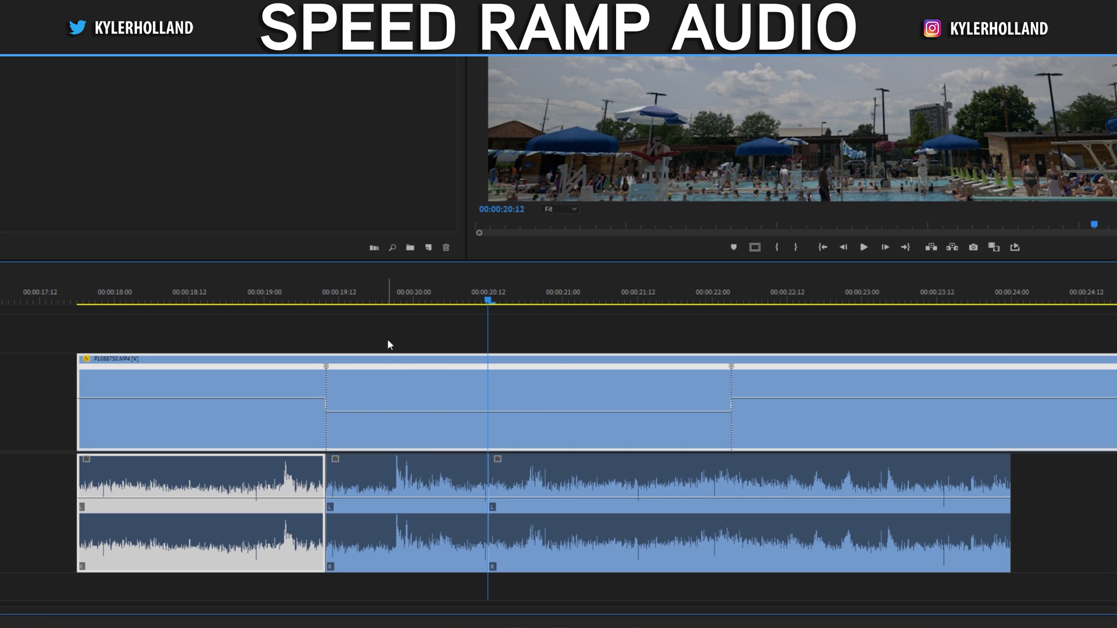
Split the 19:10 and 20:12 speed keyframes apart to ease into and out of slow motion.
drag(329, 374, 336, 377)
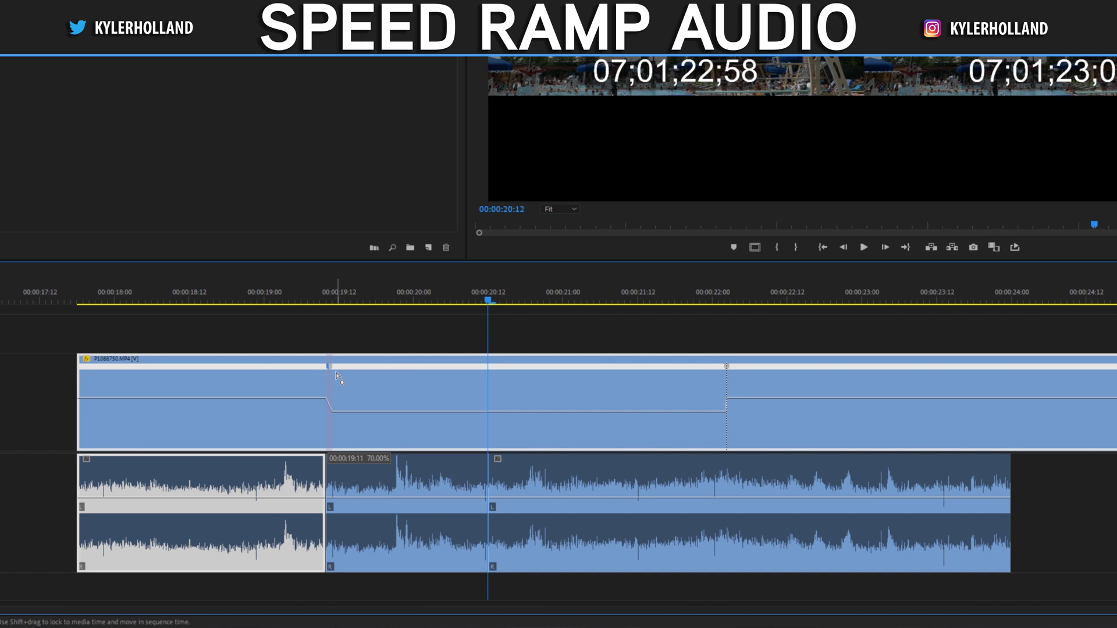
drag(393, 379, 394, 379)
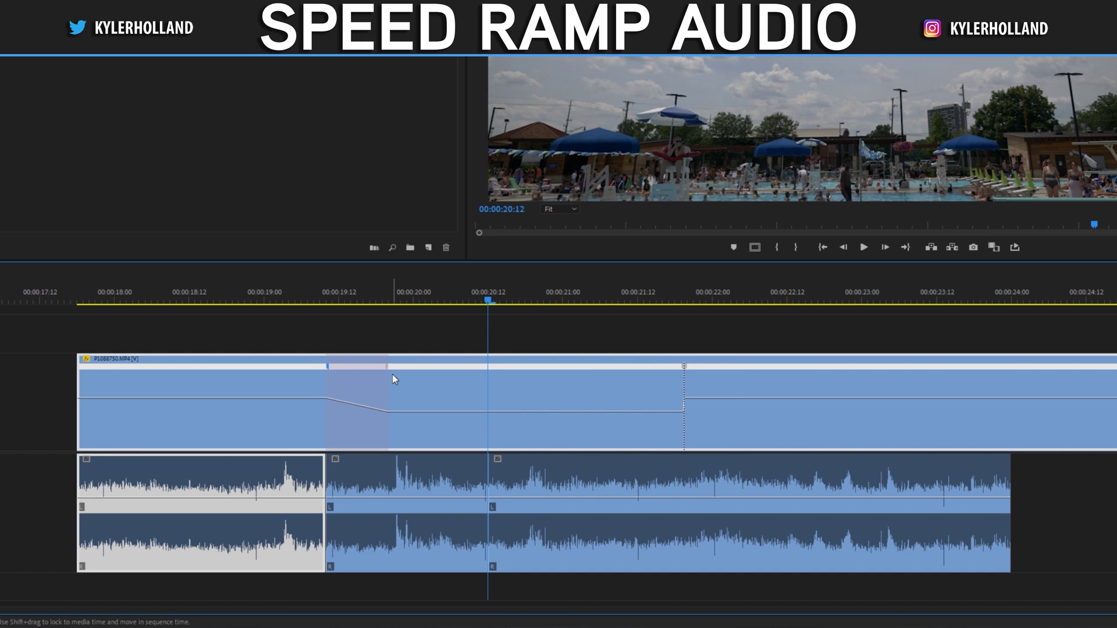
drag(684, 369, 671, 373)
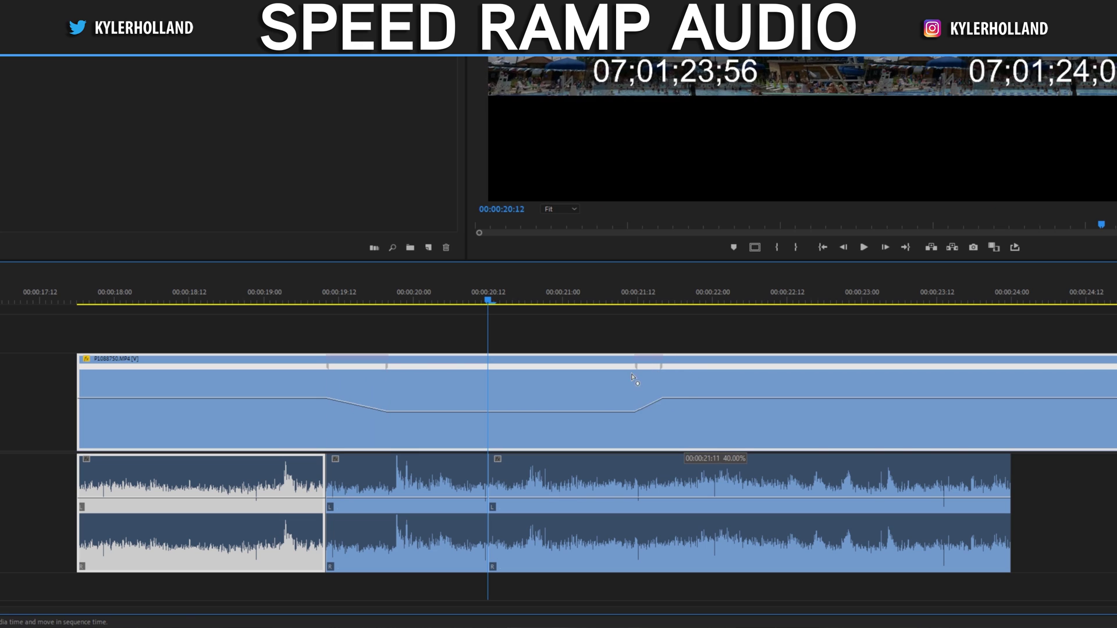
drag(575, 381, 575, 379)
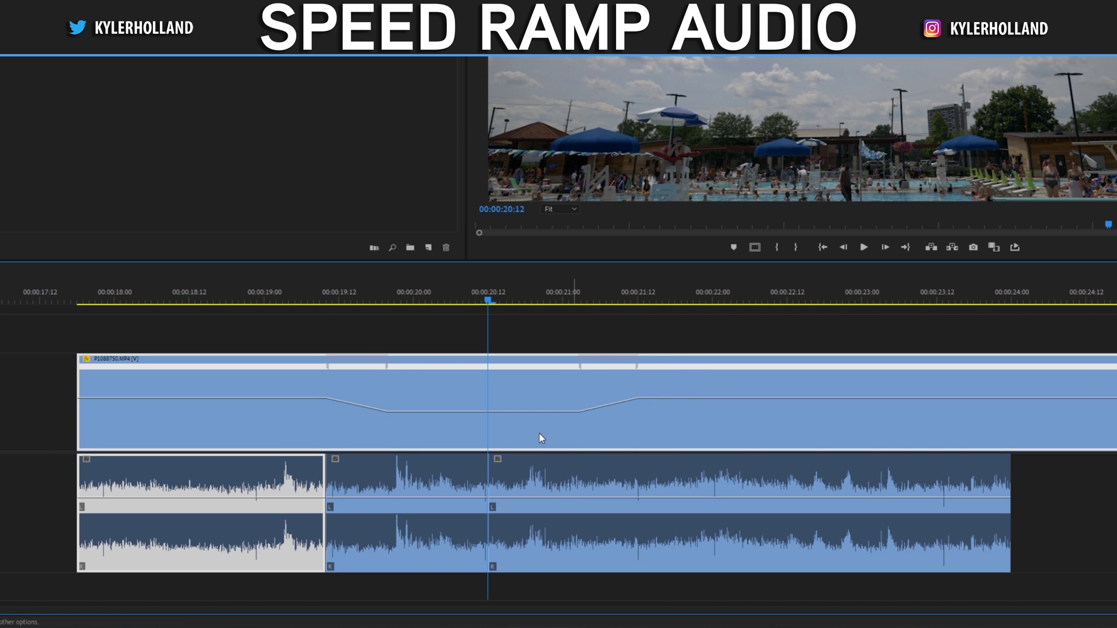
scroll(425, 449, down, 2)
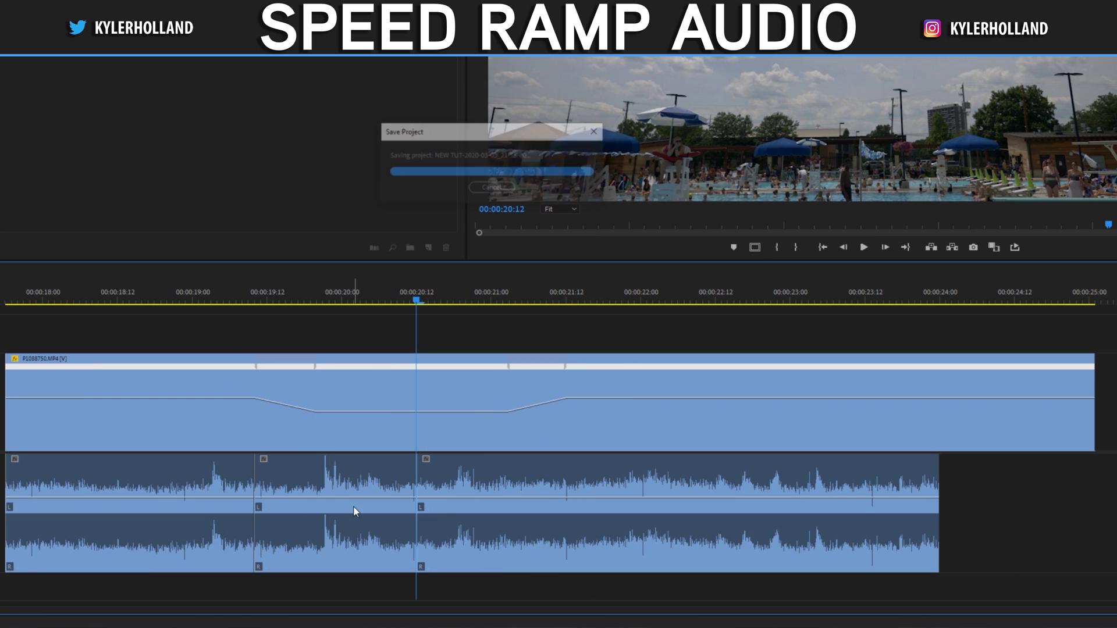
Move the later audio clip aside, leaving a gap after the middle audio piece.
click(352, 464)
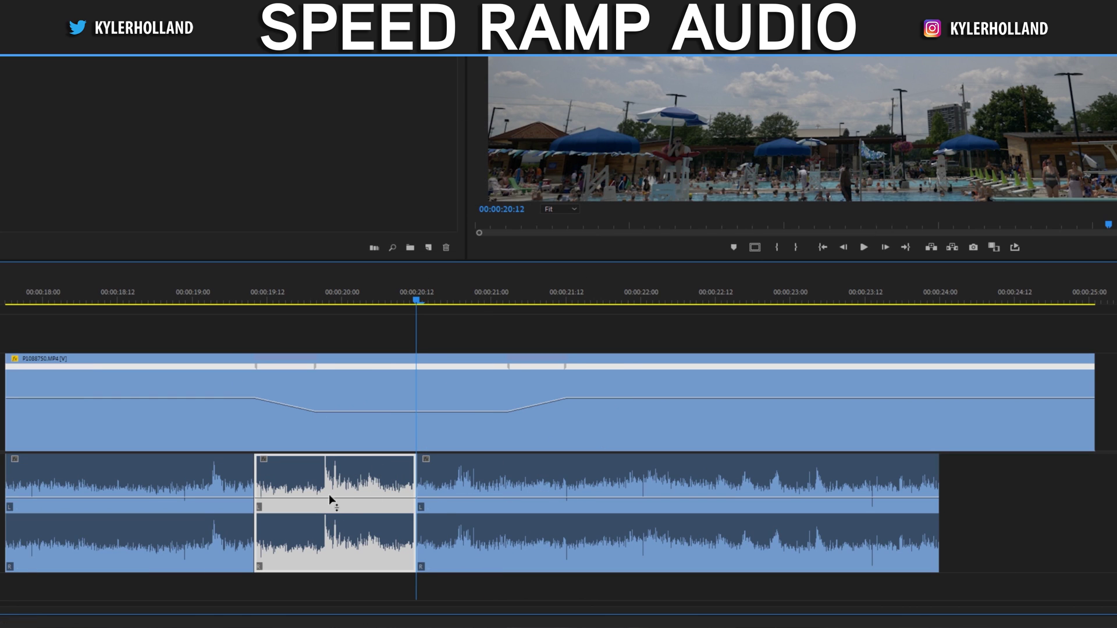
click(256, 367)
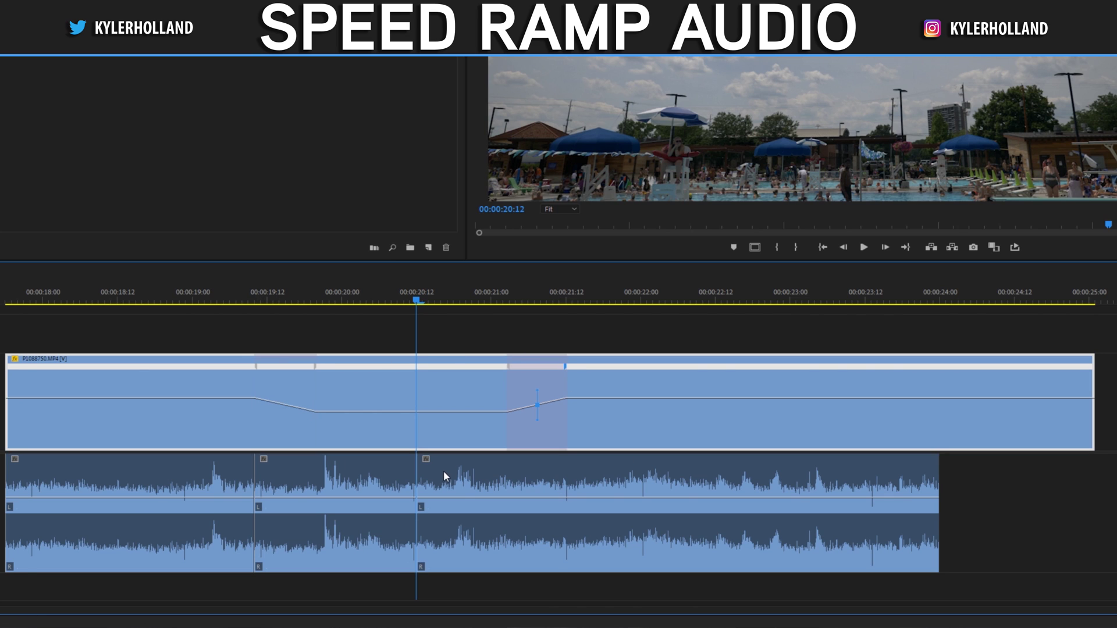
drag(441, 470, 749, 476)
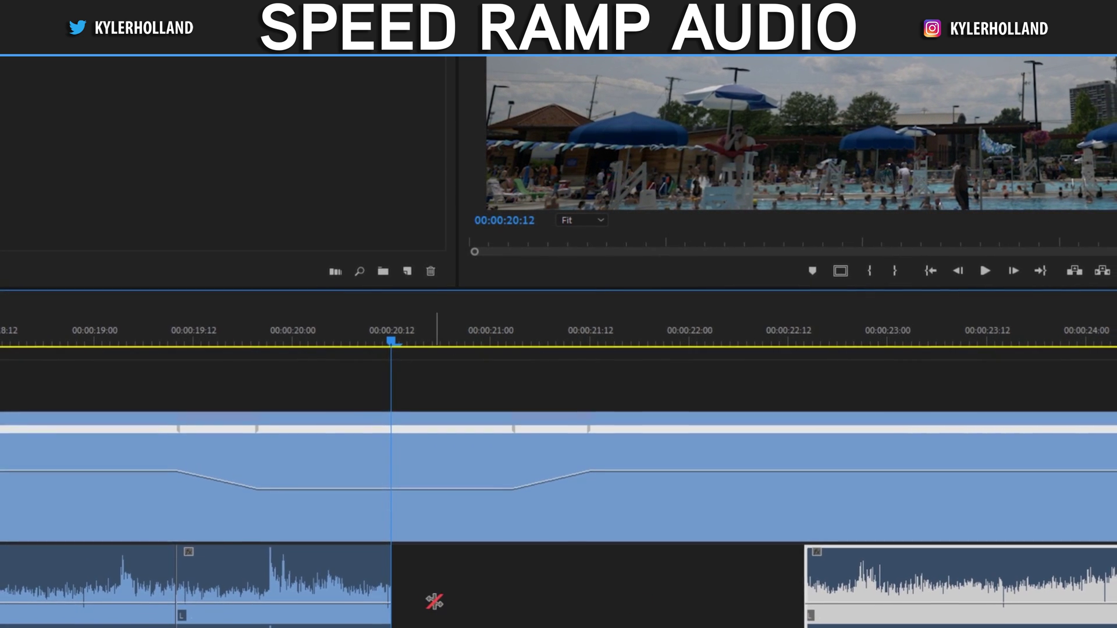
Rate-stretch the middle audio to the ramp end, trim its tail, and butt the later audio against it.
drag(392, 569, 683, 544)
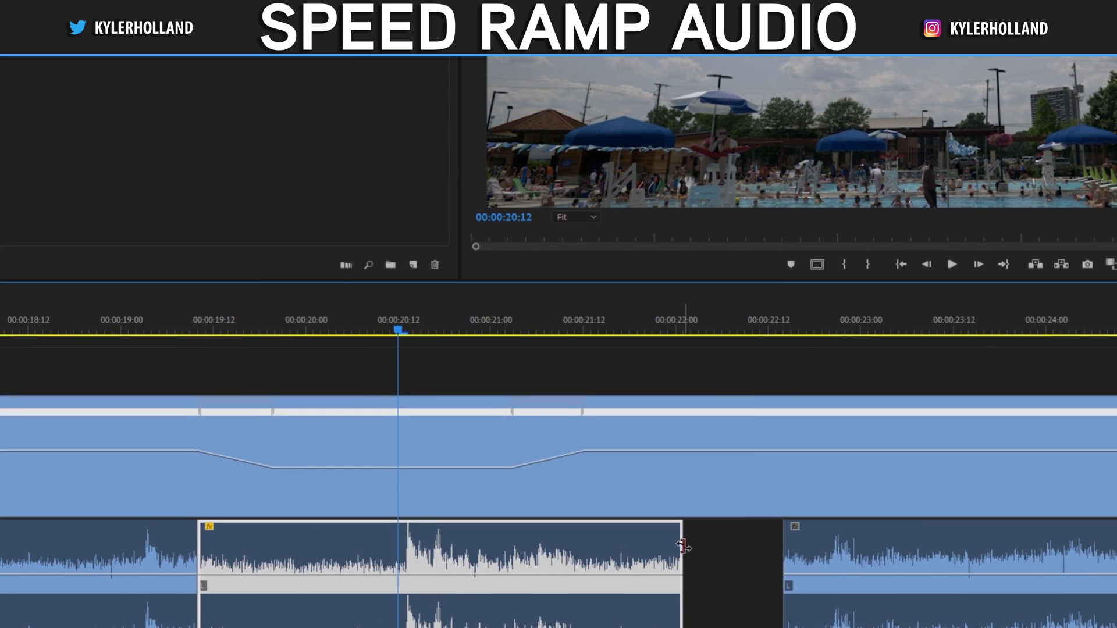
click(693, 547)
click(674, 534)
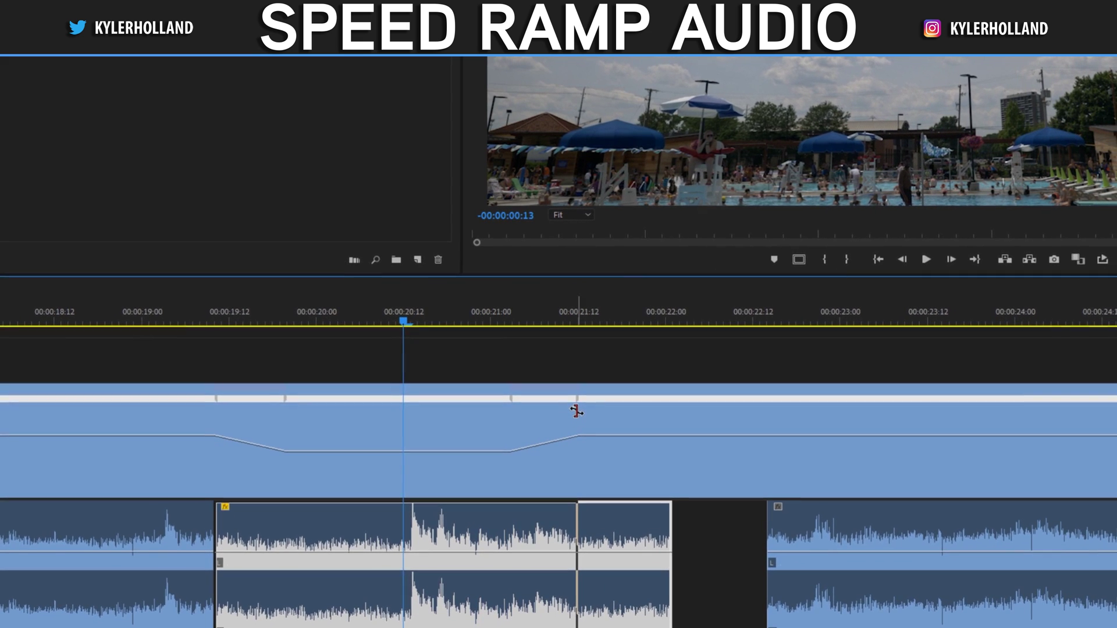
key(ctrl+z)
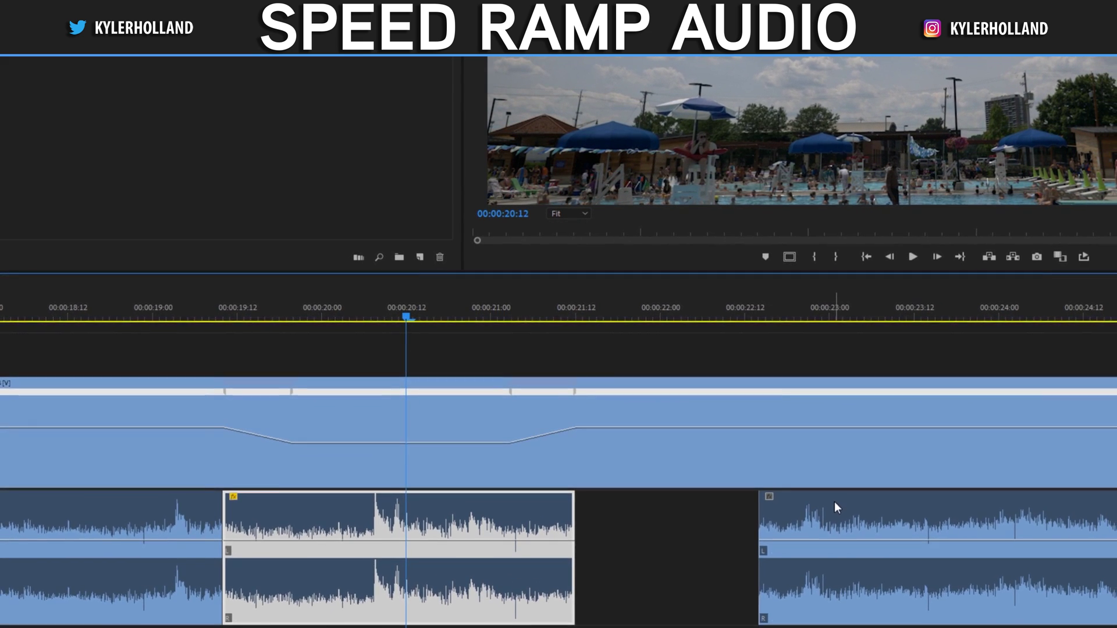
drag(835, 502, 644, 495)
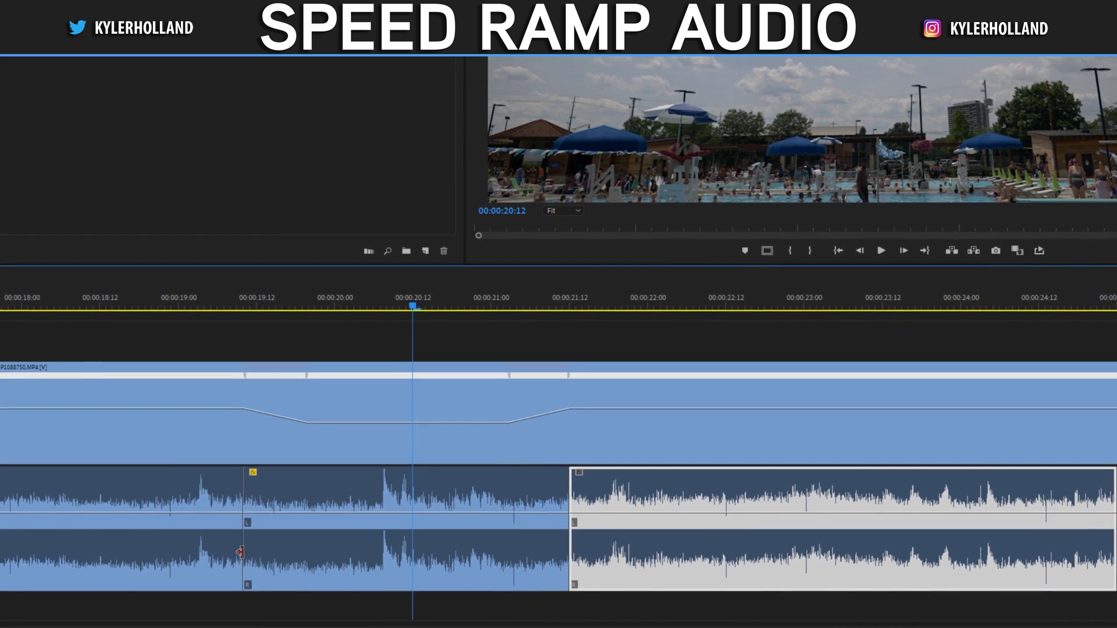
Apply Default Transitions to both audio edit points, then park the playhead near 00:00:18:04.
right_click(242, 551)
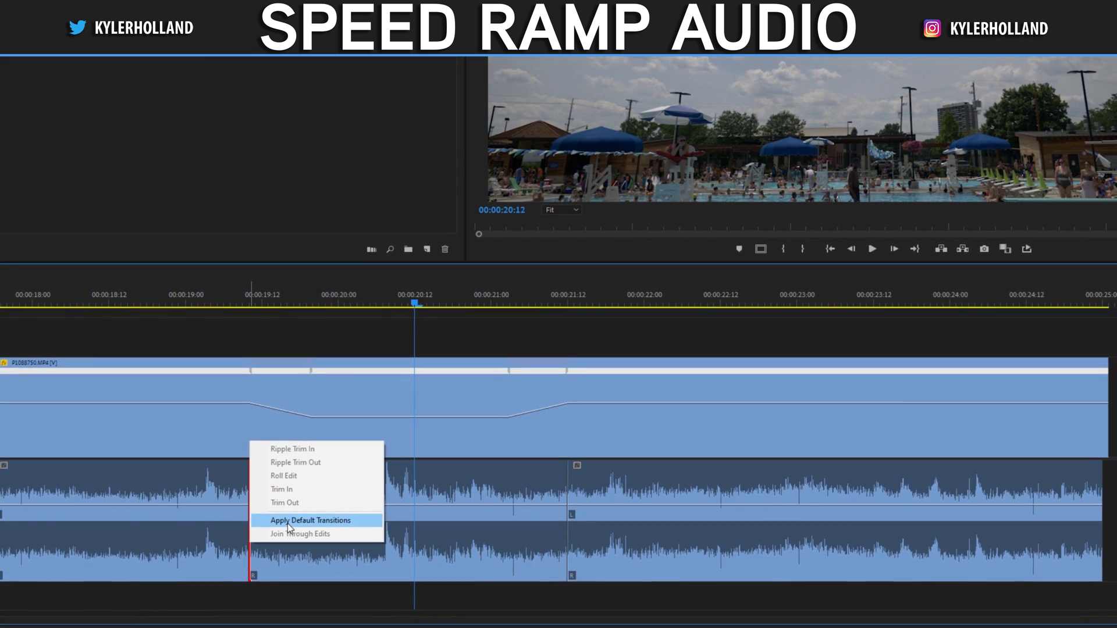
click(287, 523)
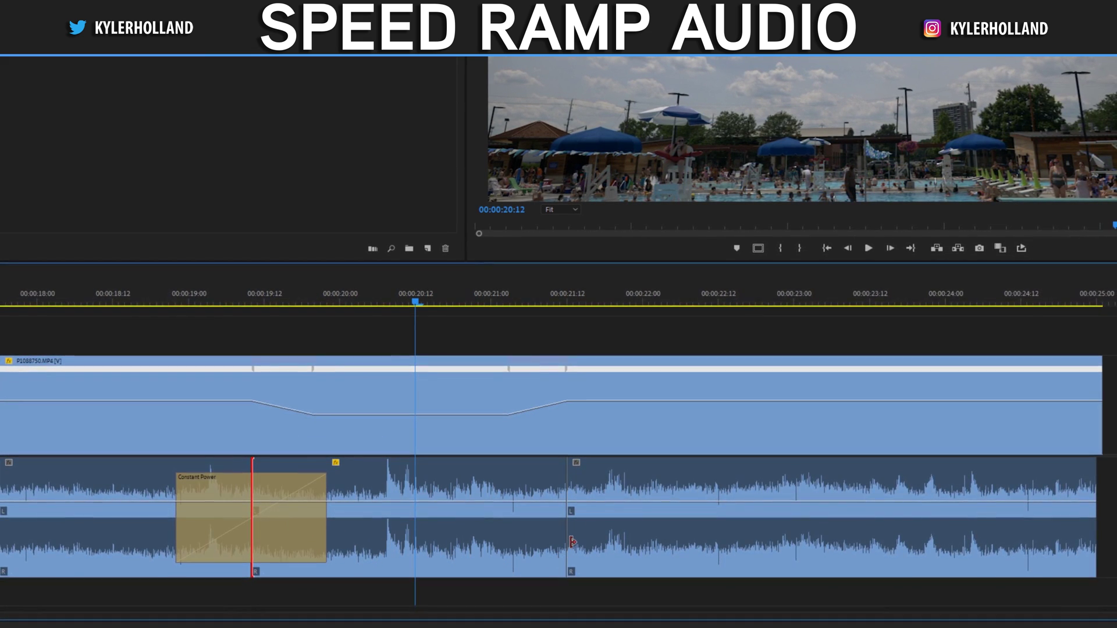
right_click(573, 543)
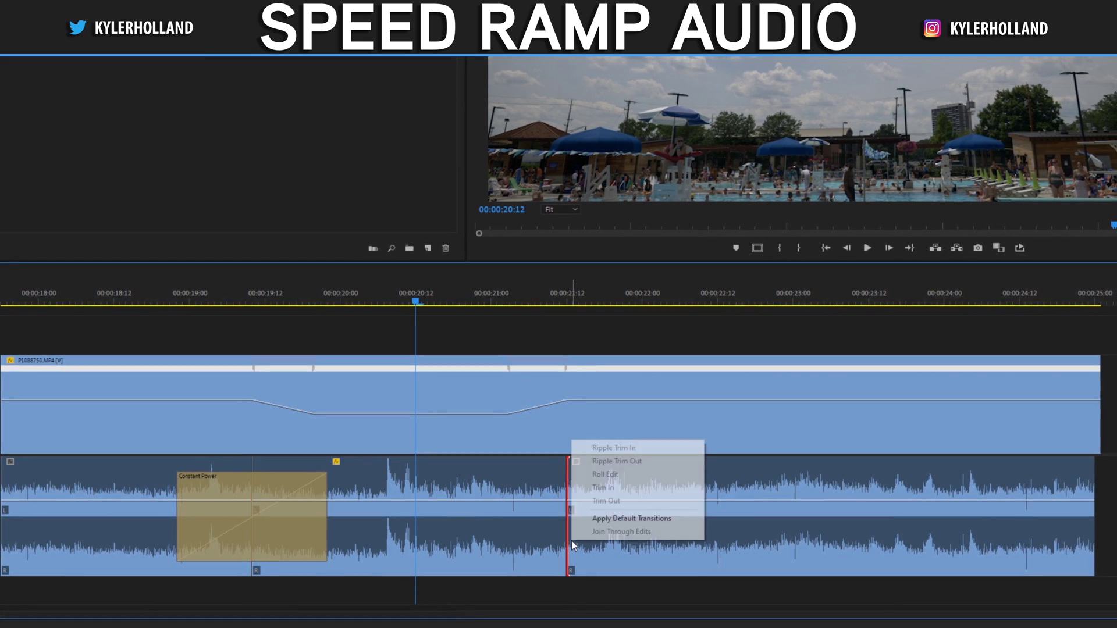
click(604, 521)
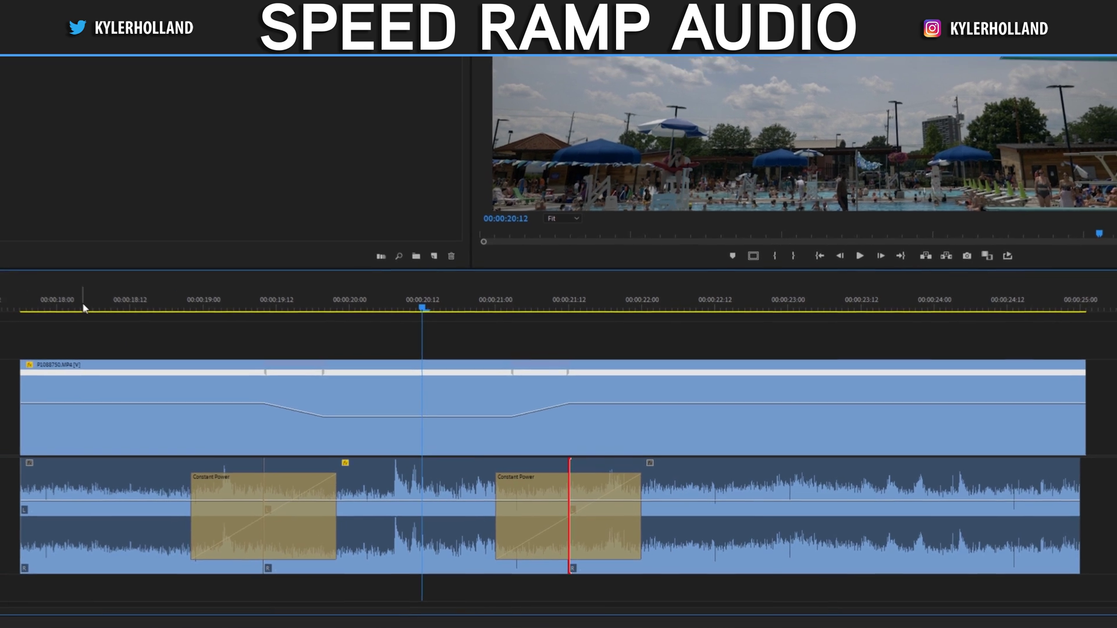
click(72, 299)
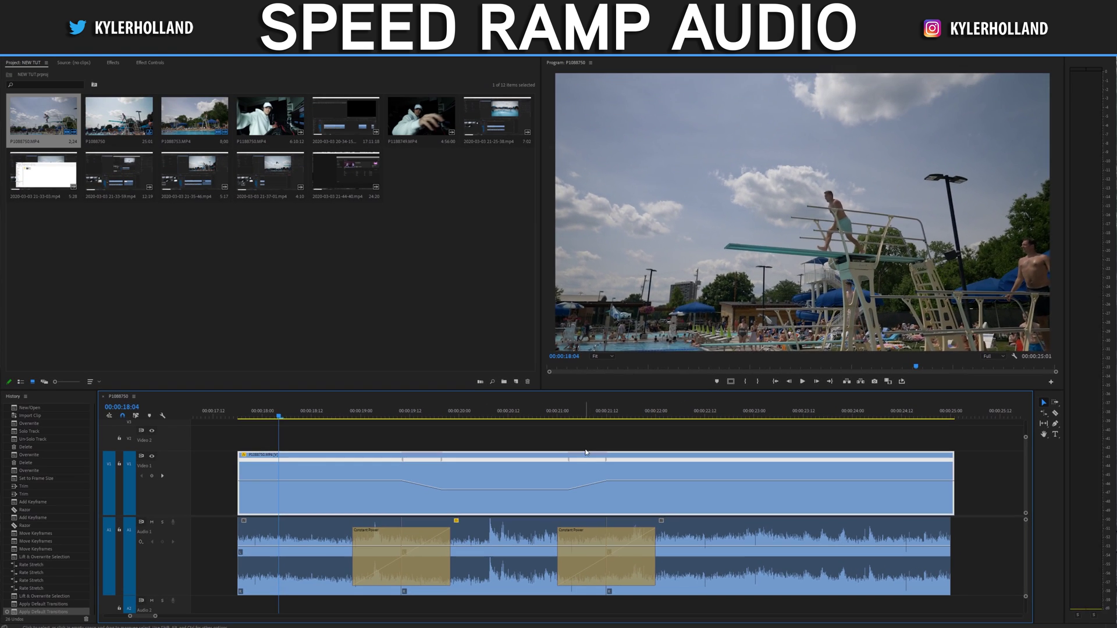
key(space)
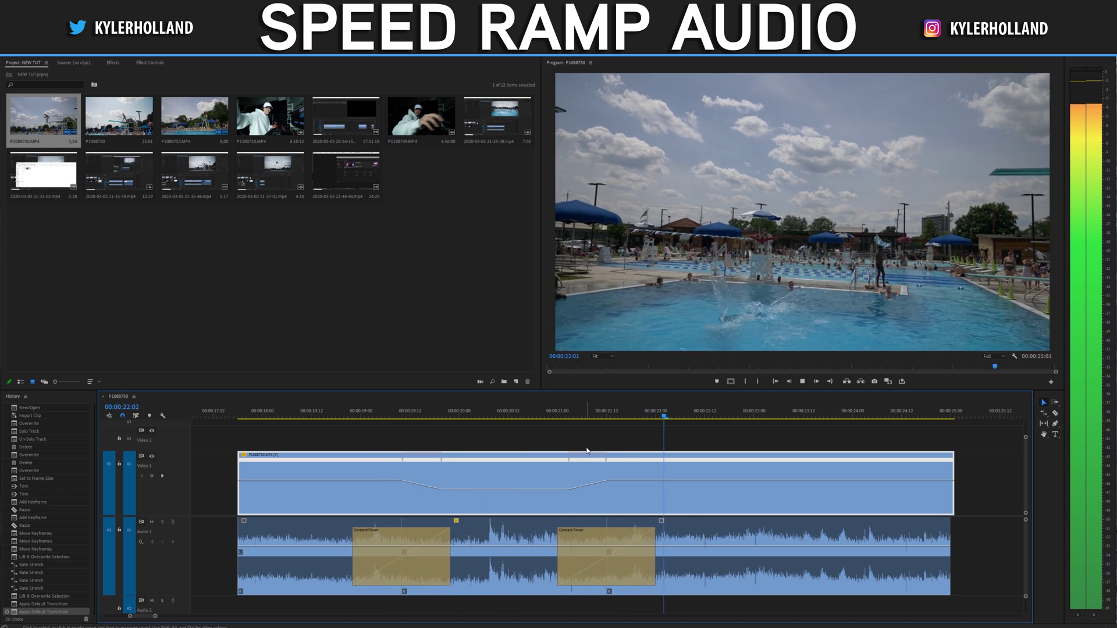
key(space)
click(604, 414)
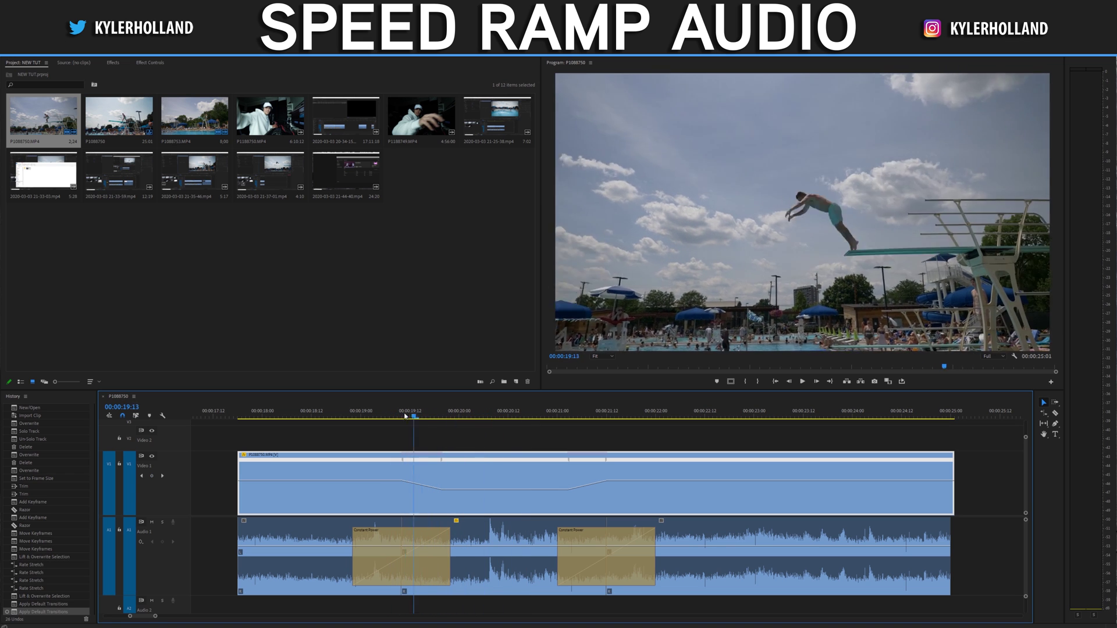
drag(349, 416, 783, 417)
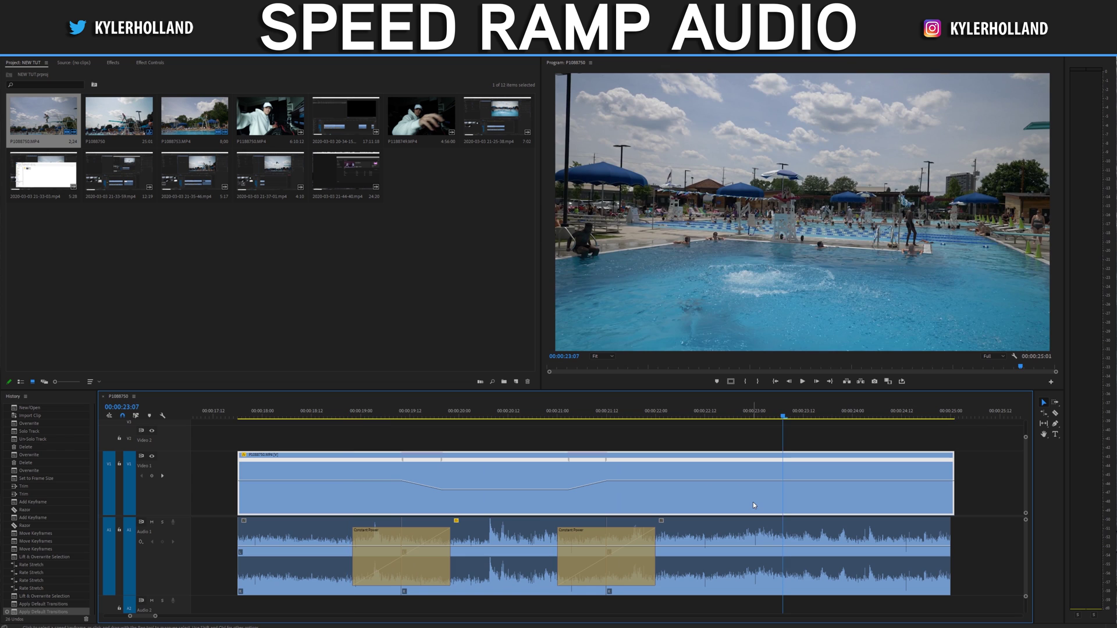
key(minus)
key(minus)
key(minus)
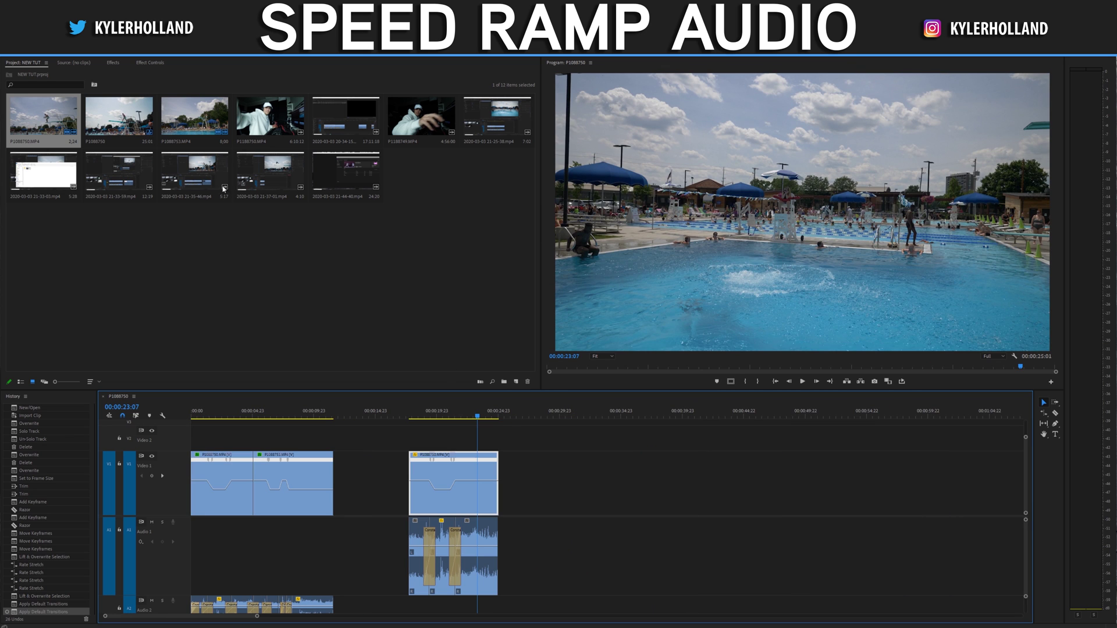
Add P1088753.MP4 after the first clip, play it, and scrub back to the diver's takeoff.
drag(203, 144, 651, 493)
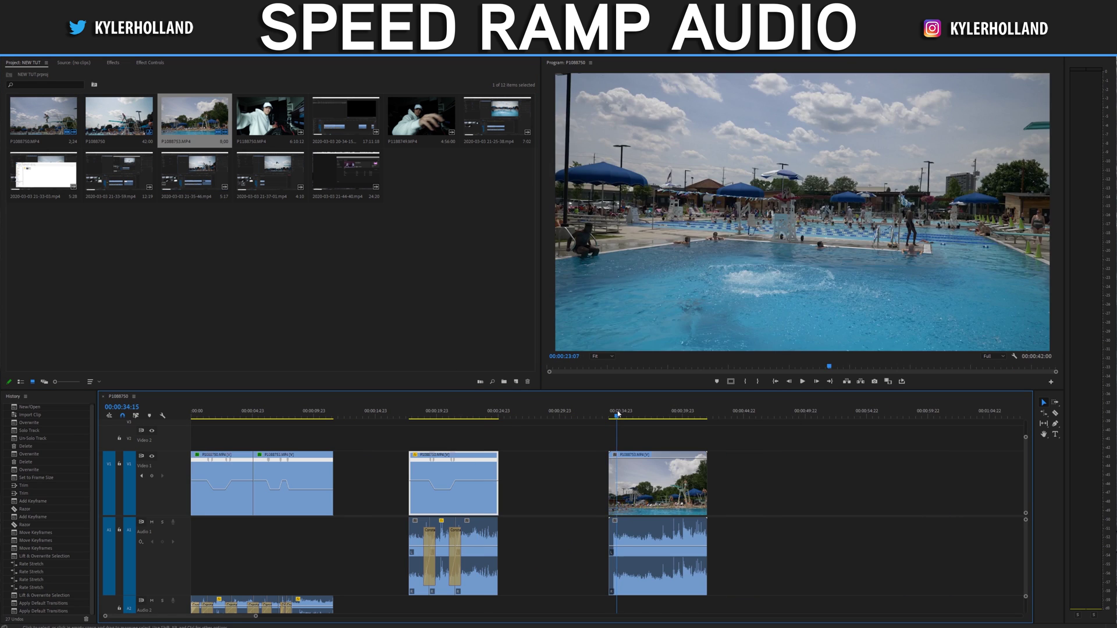
key(Down)
key(equal)
key(equal)
key(space)
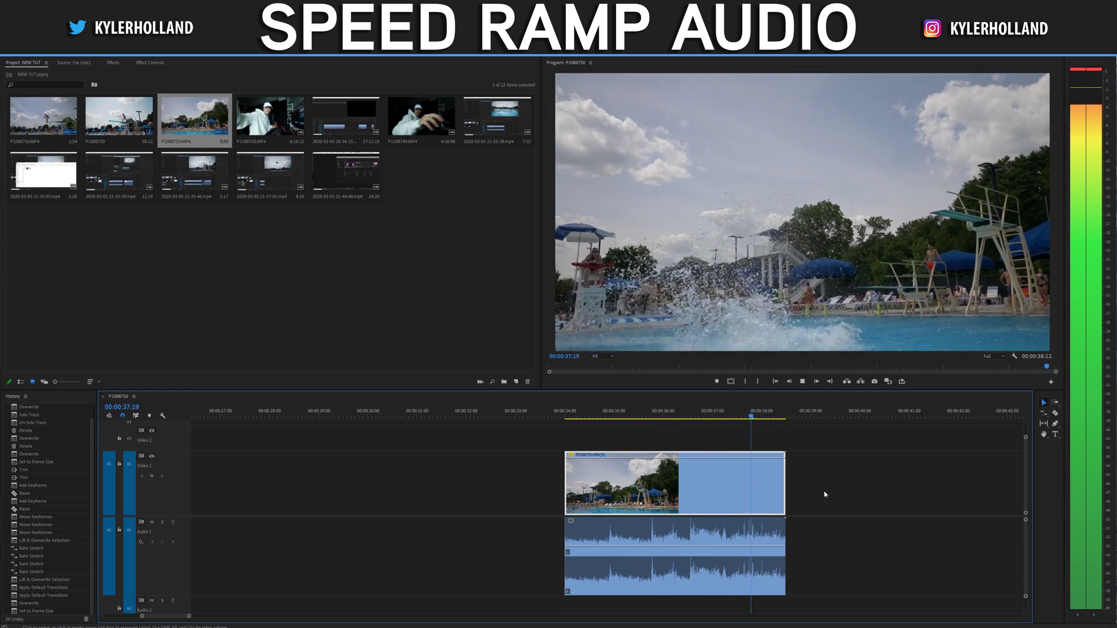
key(space)
drag(739, 415, 603, 424)
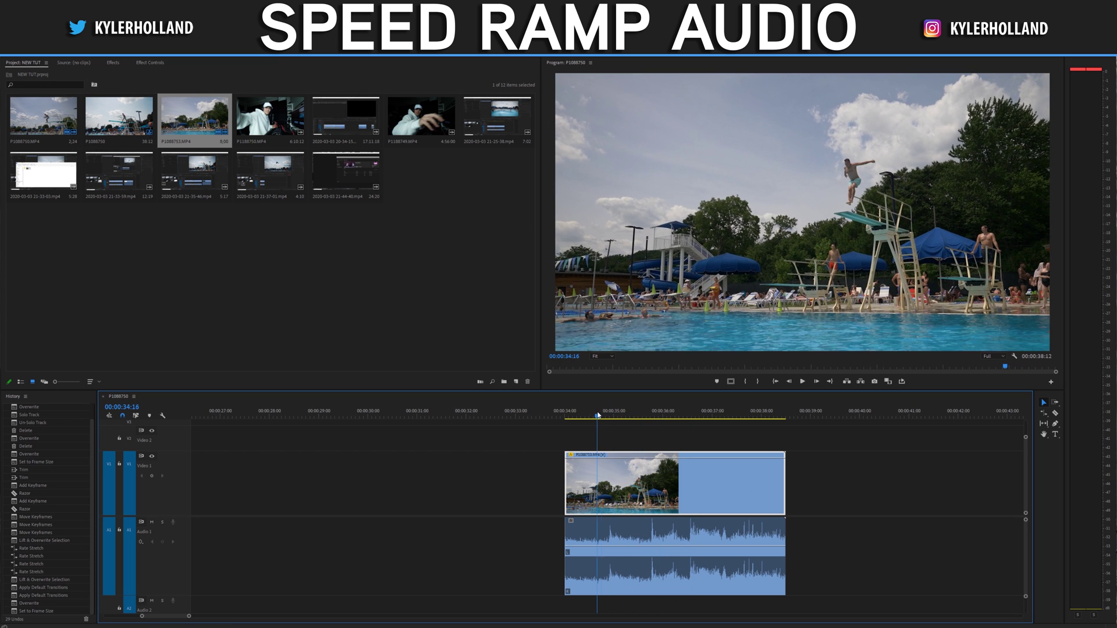
mouse_move(613, 412)
mouse_down()
mouse_move(710, 406)
mouse_move(611, 413)
mouse_up()
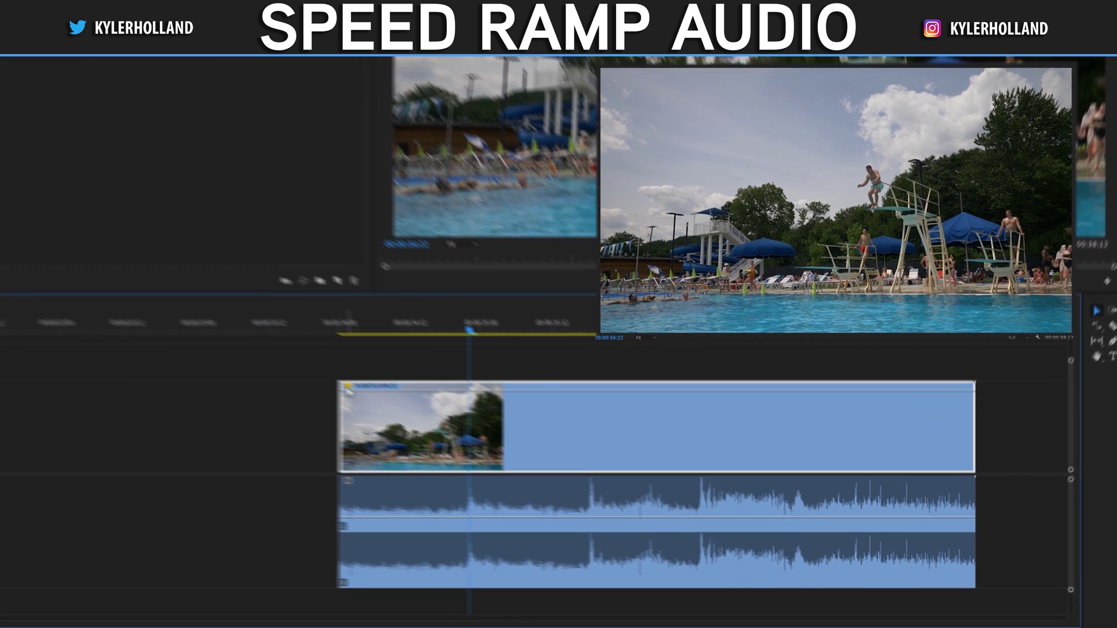
Show the second clip's Time Remapping > Speed line.
click(569, 454)
mouse_move(261, 376)
click(360, 377)
Add speed keyframes at 00:00:35:04 (takeoff) and 00:00:35:17 (diver mid-air).
drag(281, 208, 329, 201)
ctrl+click(332, 346)
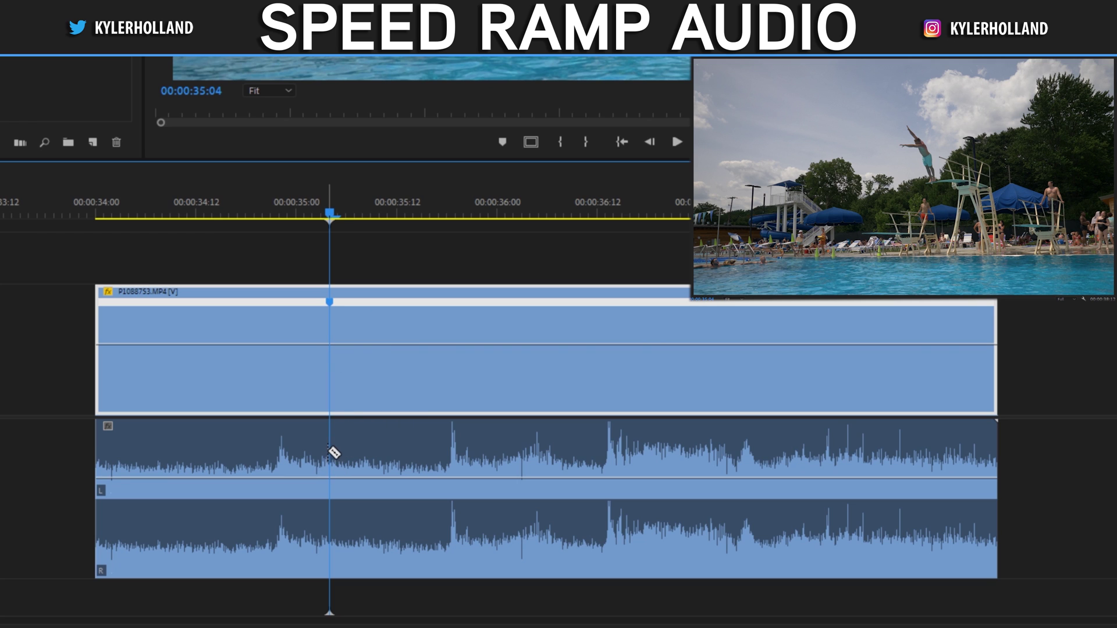
drag(329, 215, 438, 211)
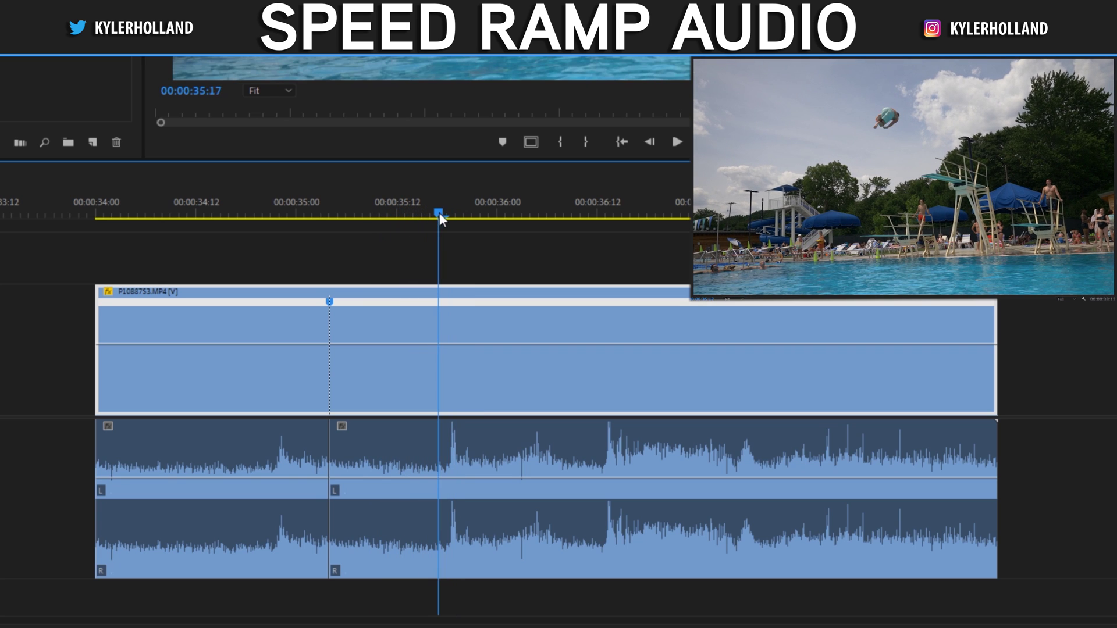
ctrl+click(440, 345)
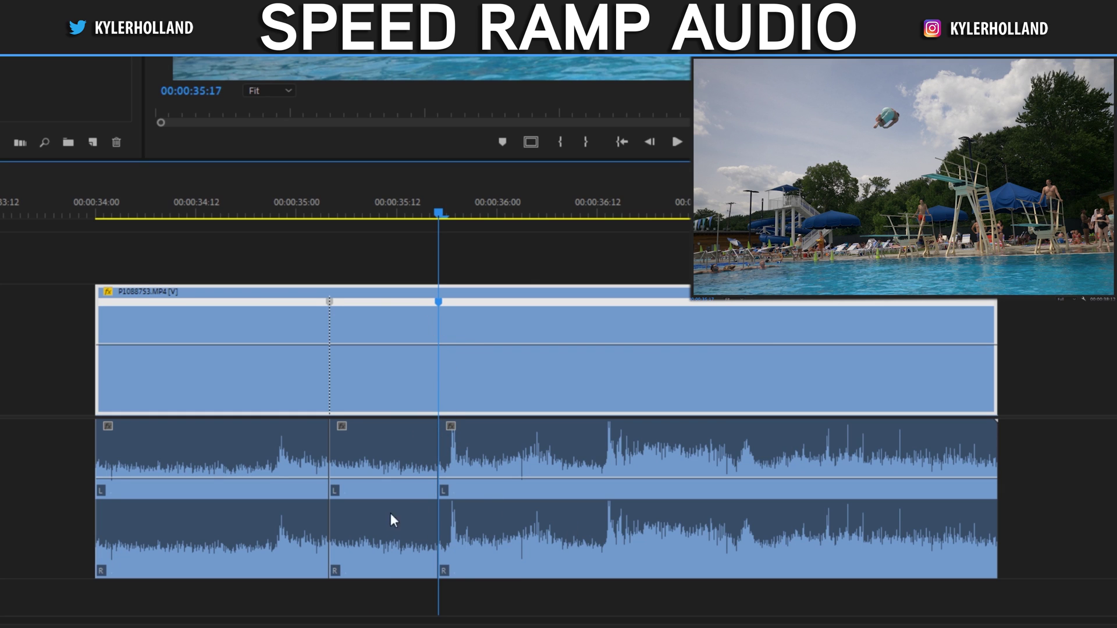
scroll(389, 465, right, 4)
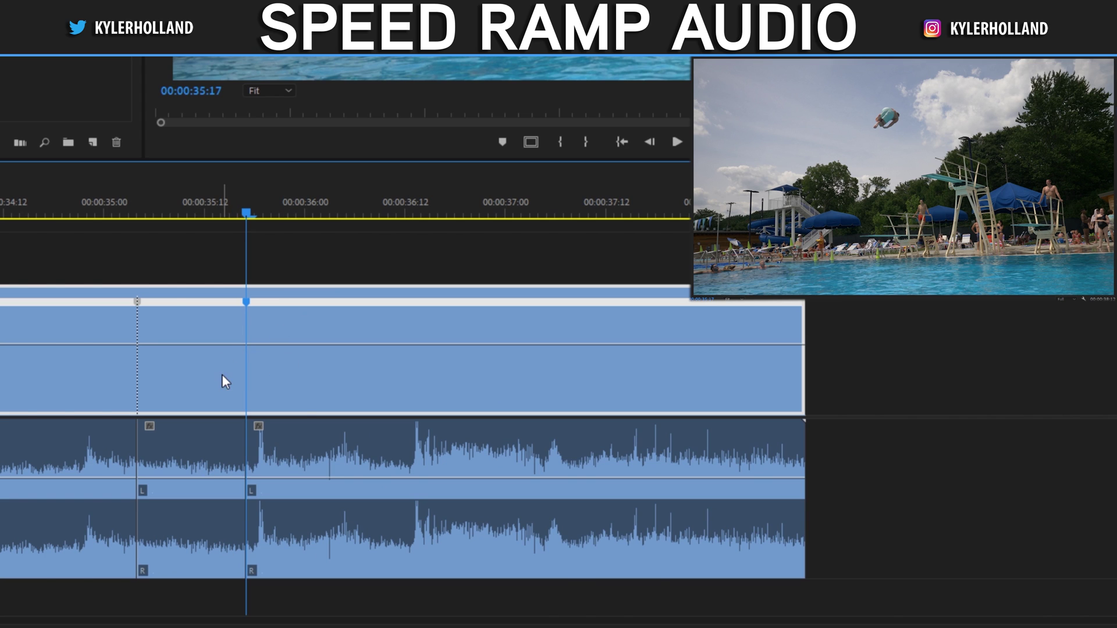
Slow the section between the keyframes to about 42% with gradual ramps, then select its audio pieces.
drag(179, 344, 181, 364)
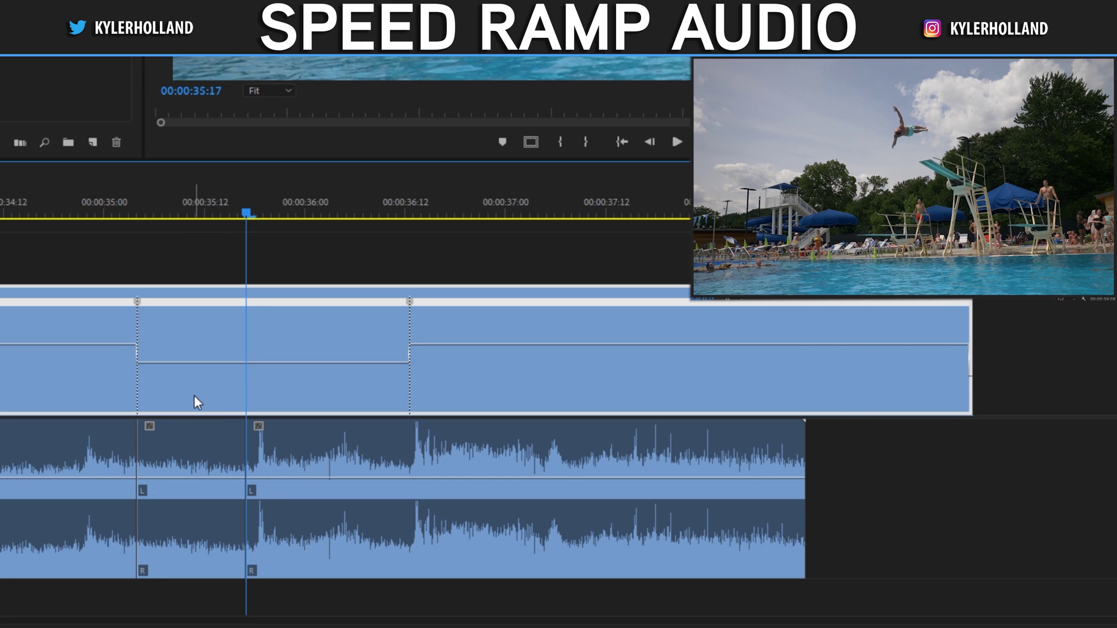
drag(138, 302, 199, 319)
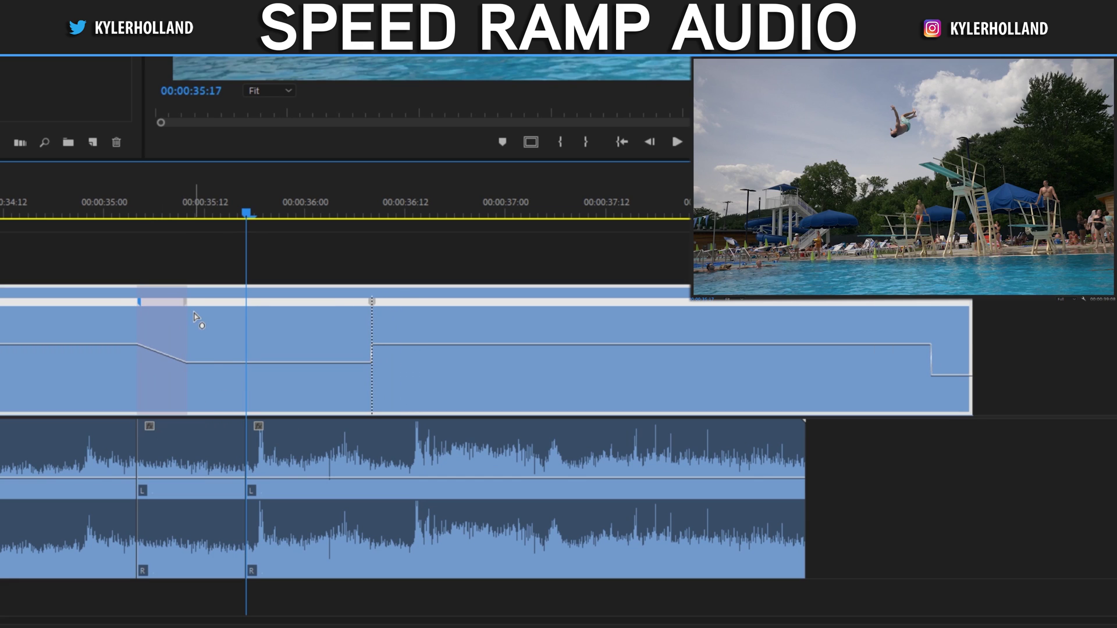
drag(368, 303, 239, 309)
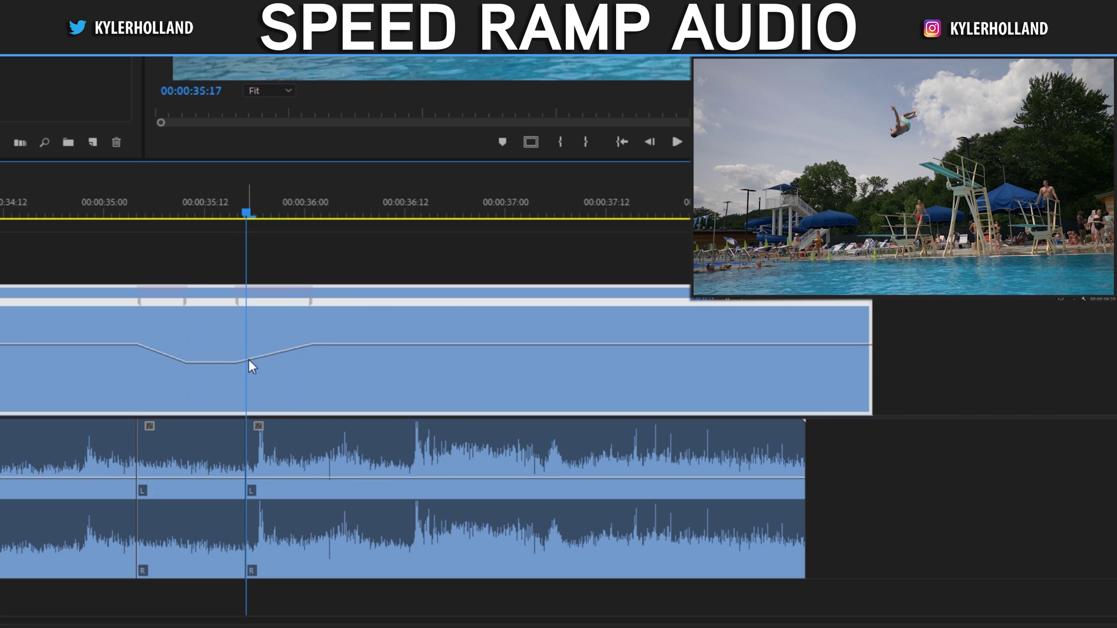
click(274, 437)
click(196, 464)
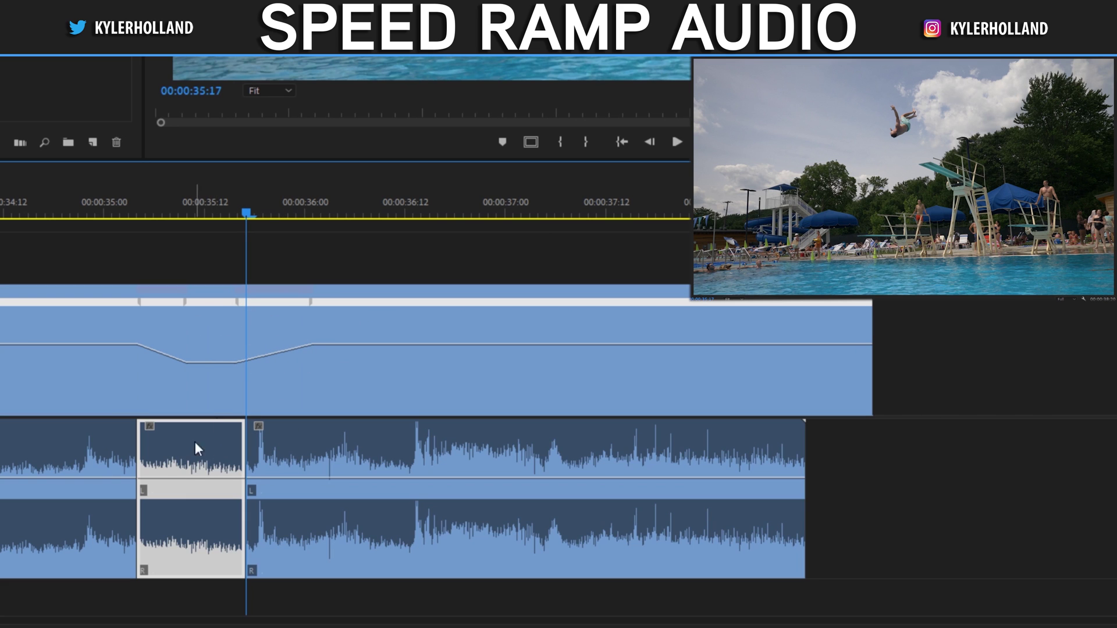
Rate-stretch the middle audio piece across the slow section and move the following audio up against it.
click(145, 307)
click(309, 307)
drag(308, 442, 501, 442)
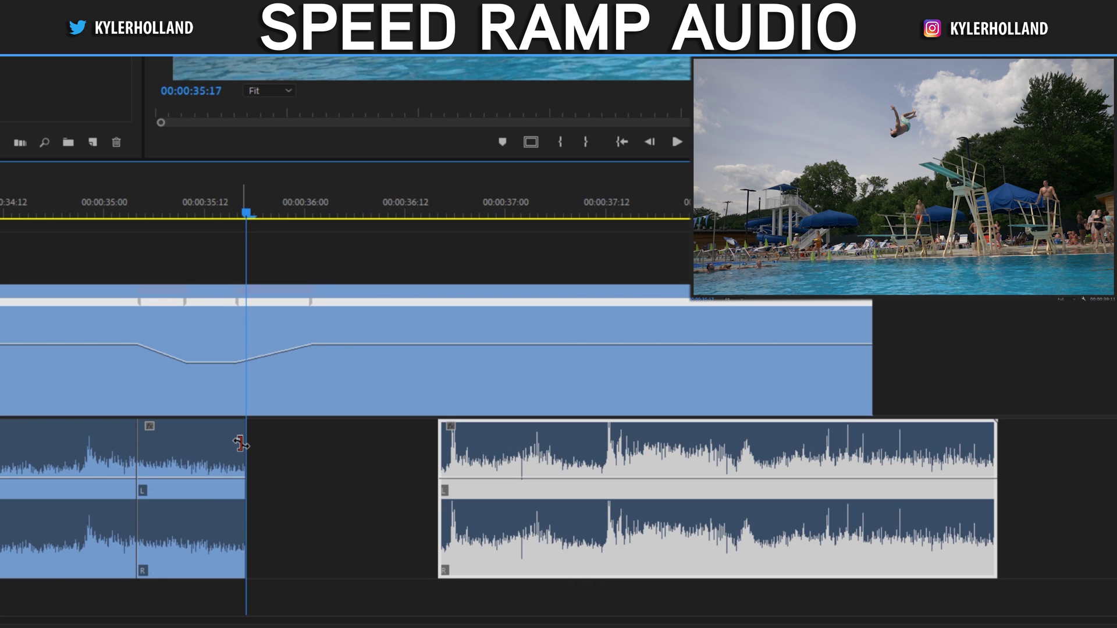
click(240, 444)
drag(240, 444, 311, 316)
drag(520, 443, 402, 451)
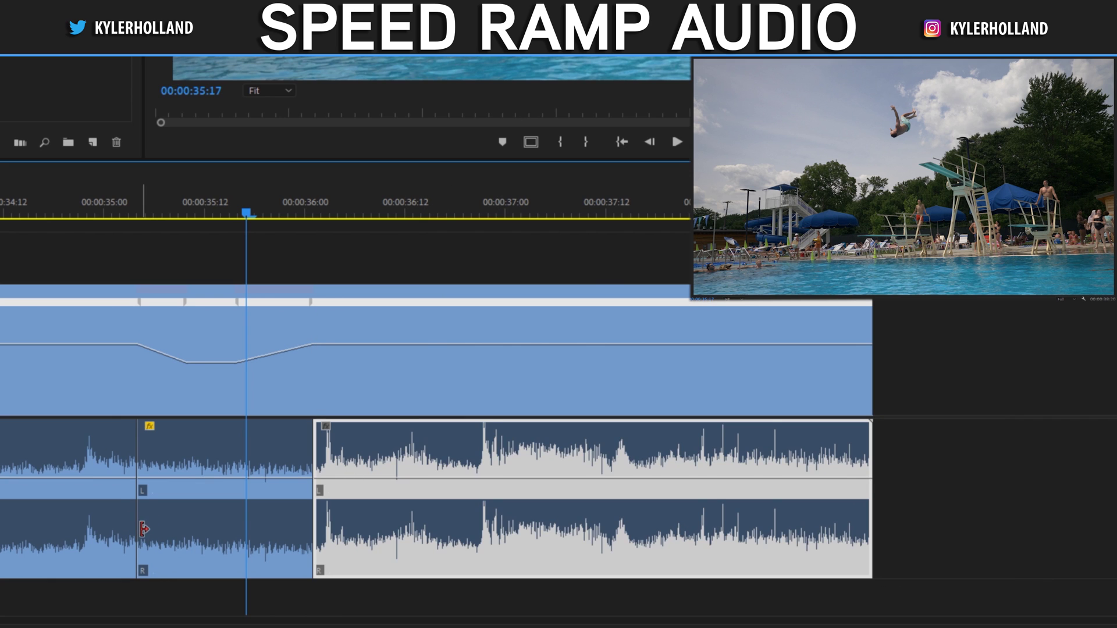
Add short Constant Power crossfades at both audio cuts around the slow-motion section.
right_click(141, 530)
click(198, 503)
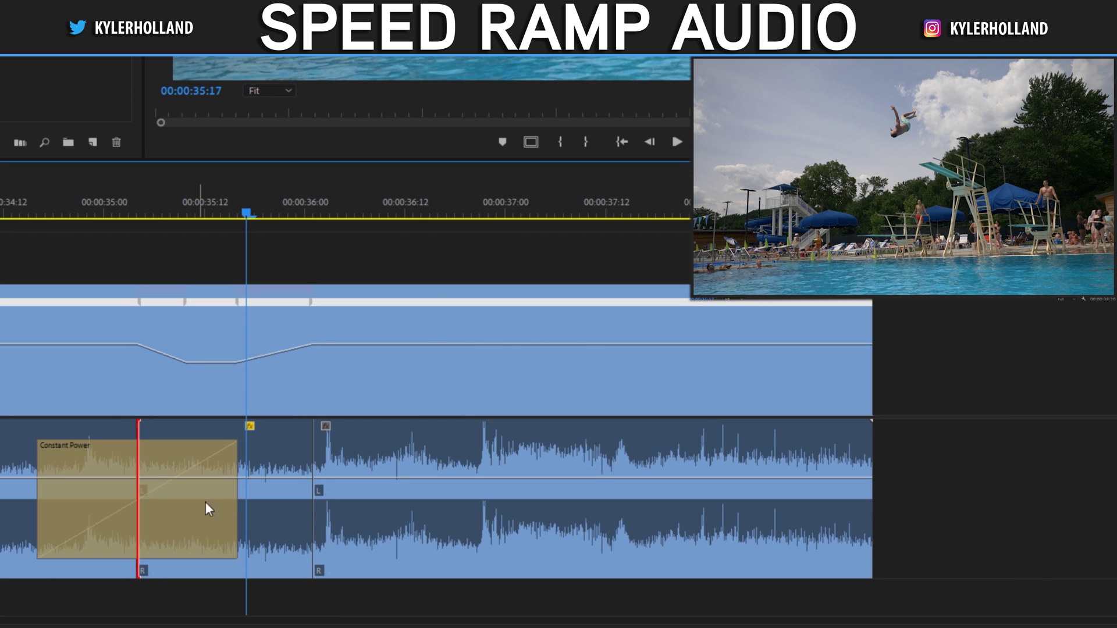
drag(235, 519, 212, 518)
right_click(317, 516)
click(385, 617)
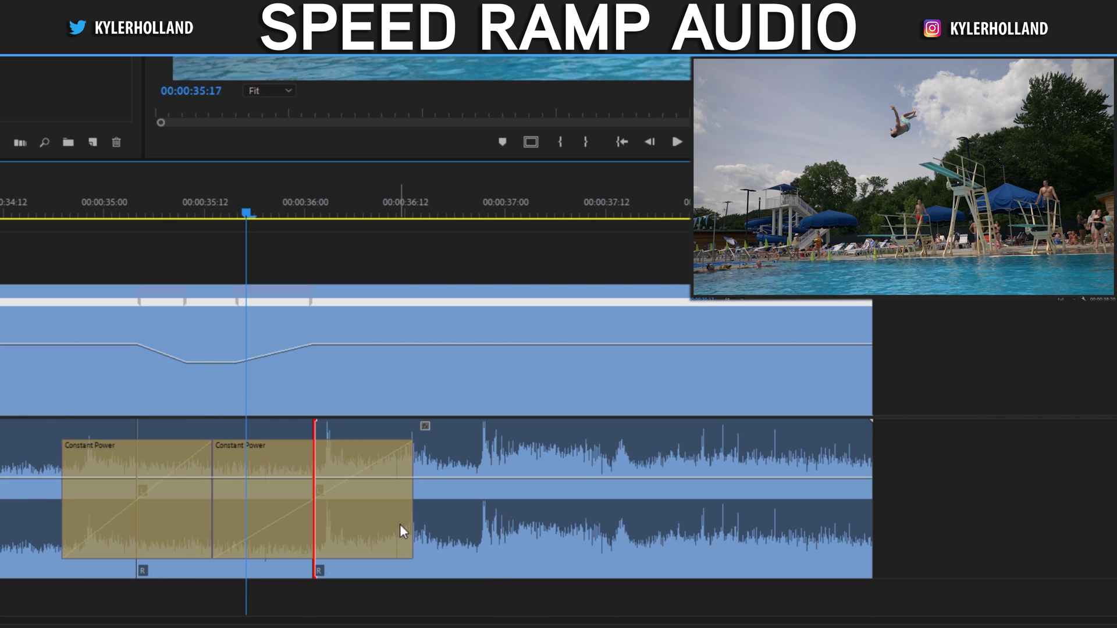
drag(408, 510, 379, 509)
drag(250, 208, 438, 200)
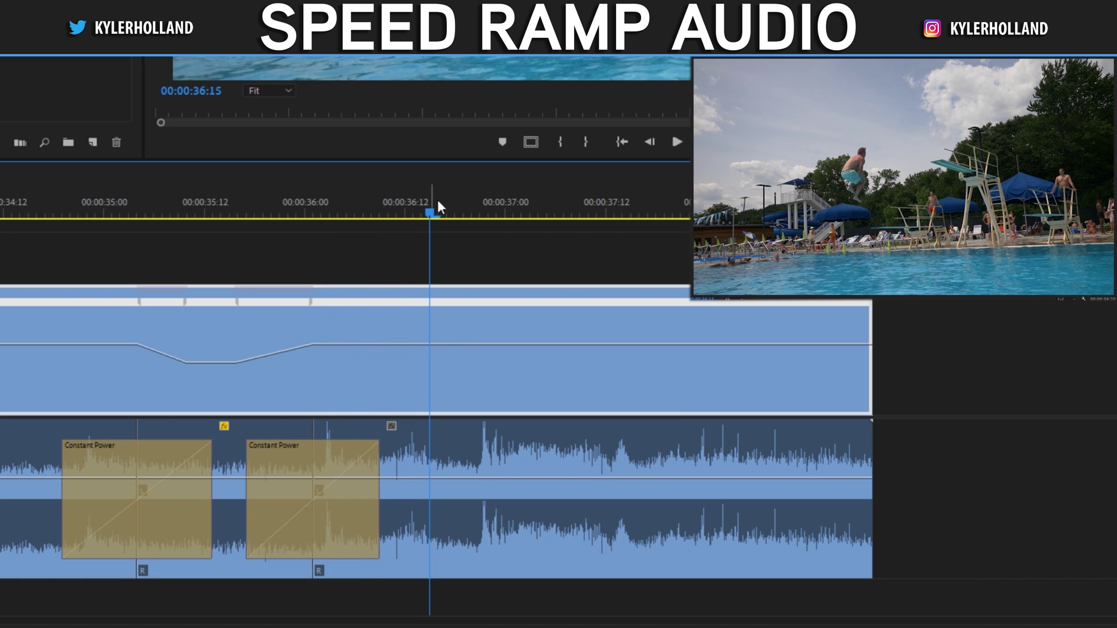
Add a speed keyframe at 36:15 and ramp the rest of the clip into slower motion.
ctrl+click(431, 345)
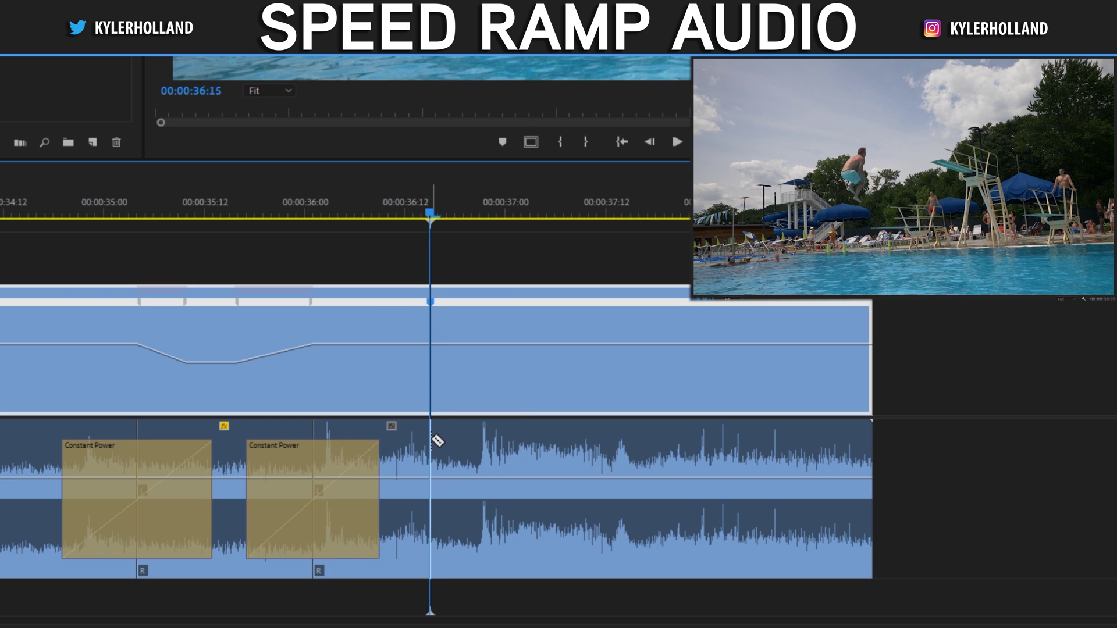
drag(431, 211, 546, 252)
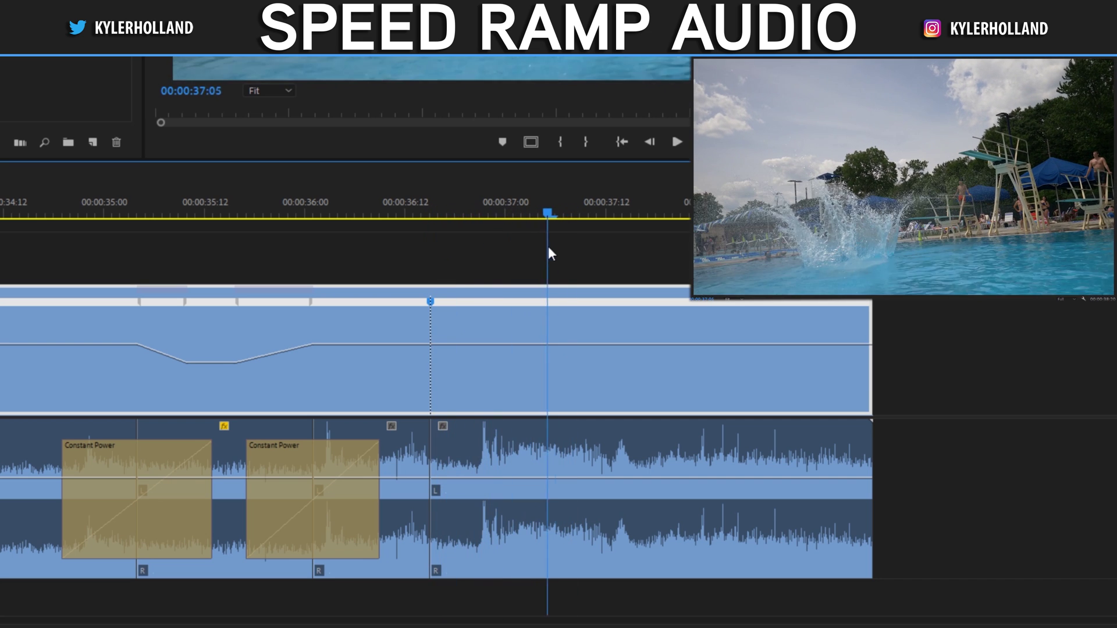
drag(512, 344, 512, 363)
key(minus)
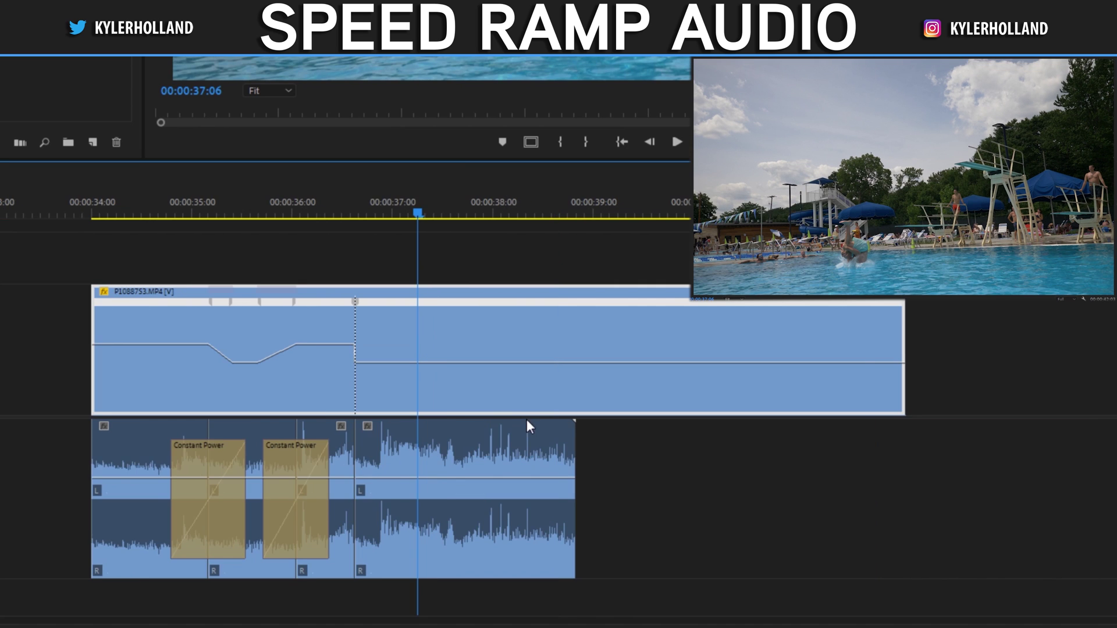
mouse_move(356, 302)
drag(358, 308, 400, 313)
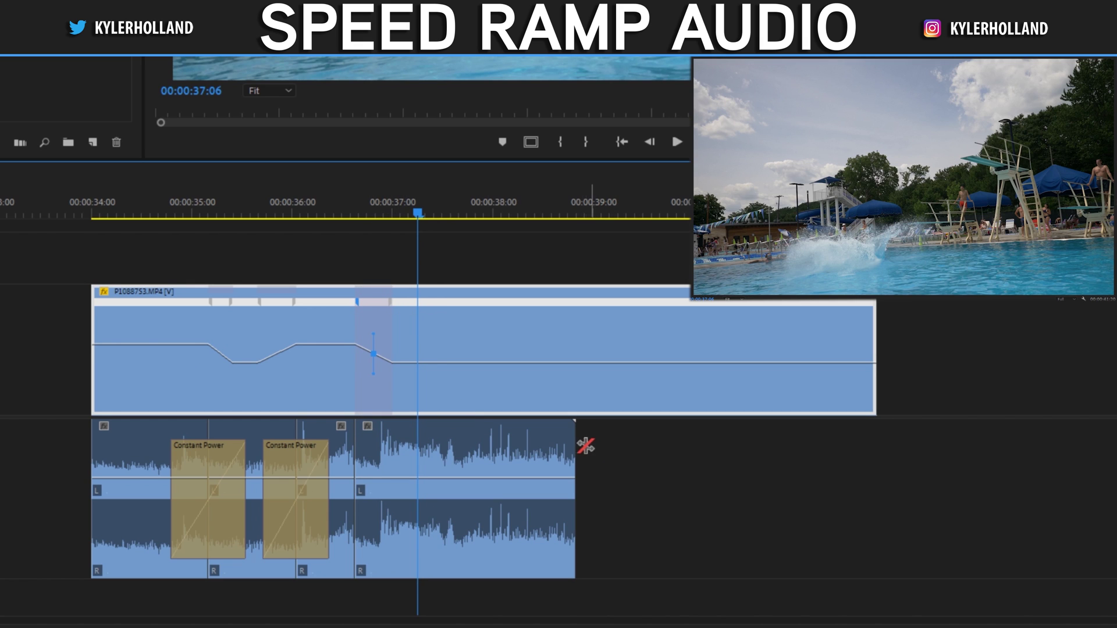
Stretch the trailing audio to the clip's end and add a Constant Power crossfade at the new cut.
drag(576, 453, 870, 447)
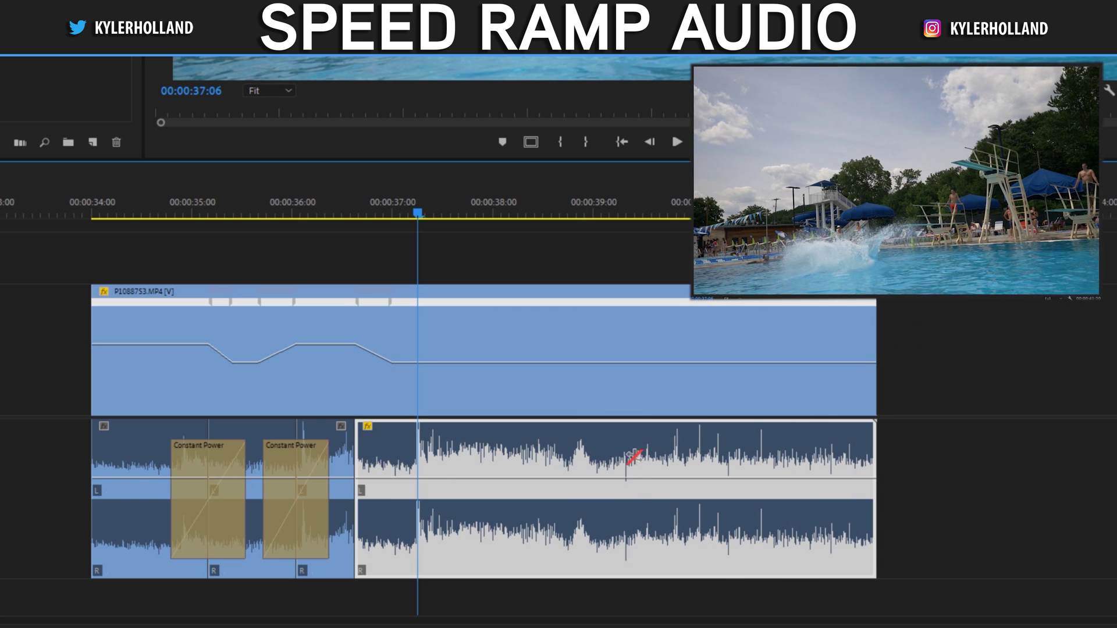
right_click(359, 451)
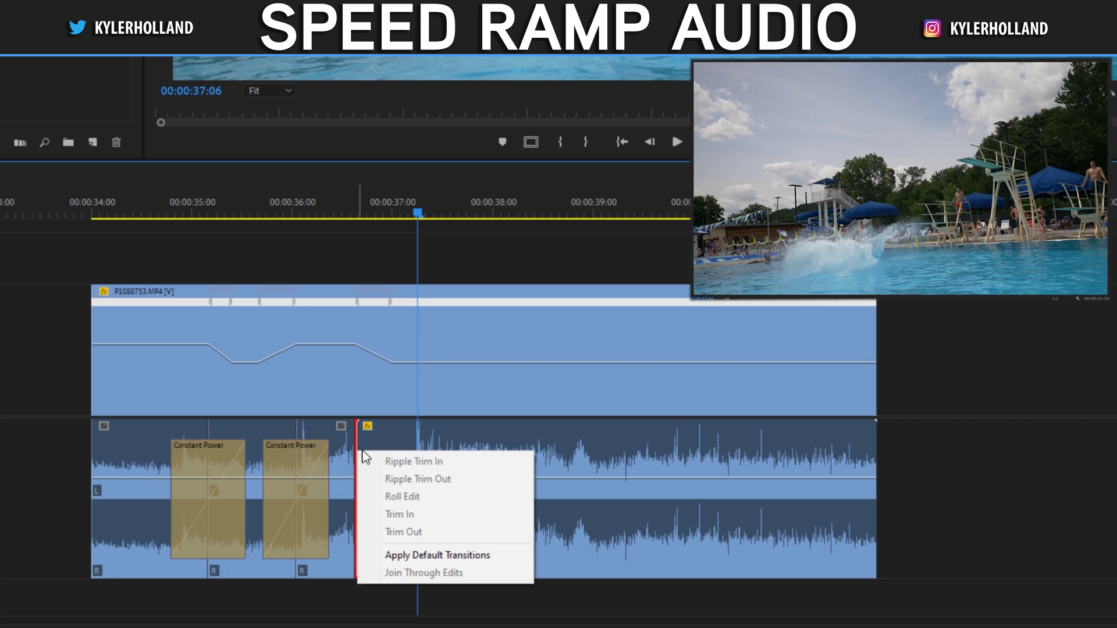
click(439, 555)
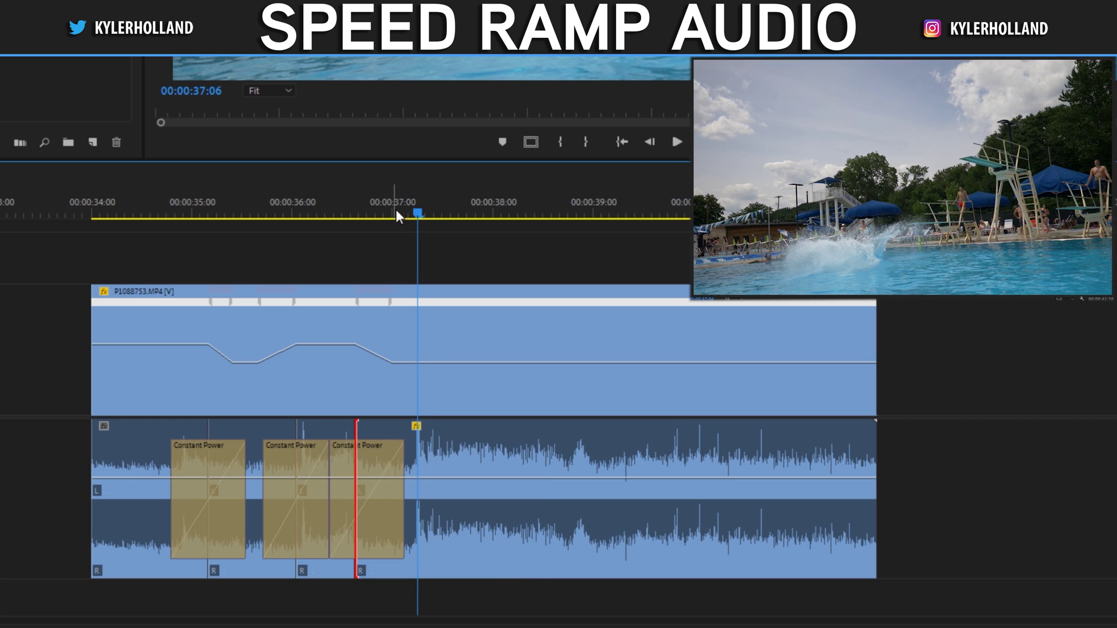
drag(396, 212, 114, 213)
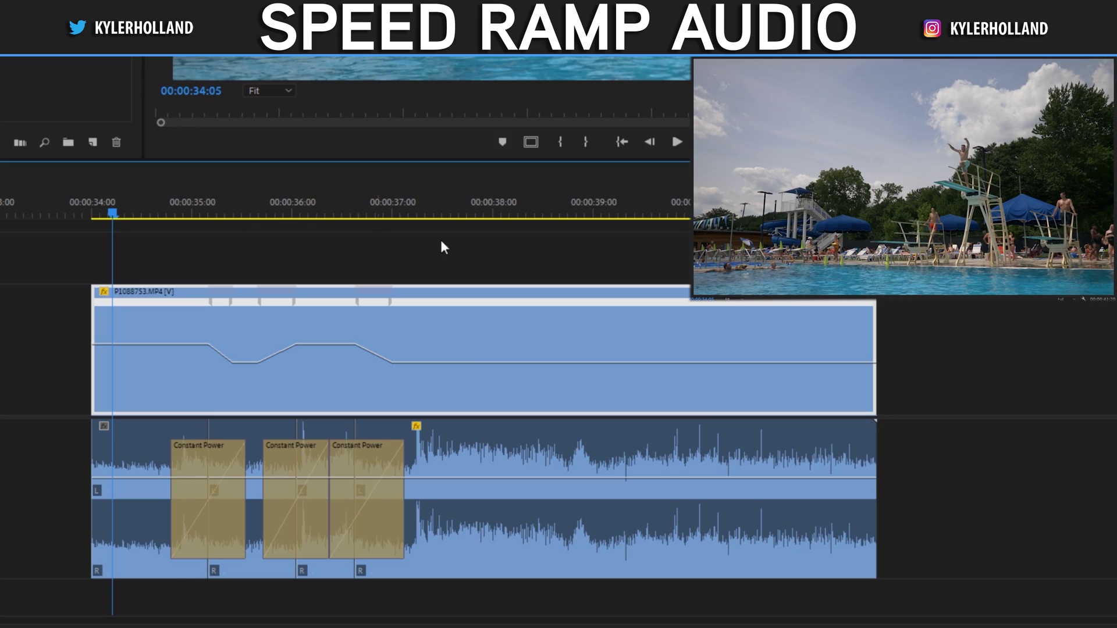
key(space)
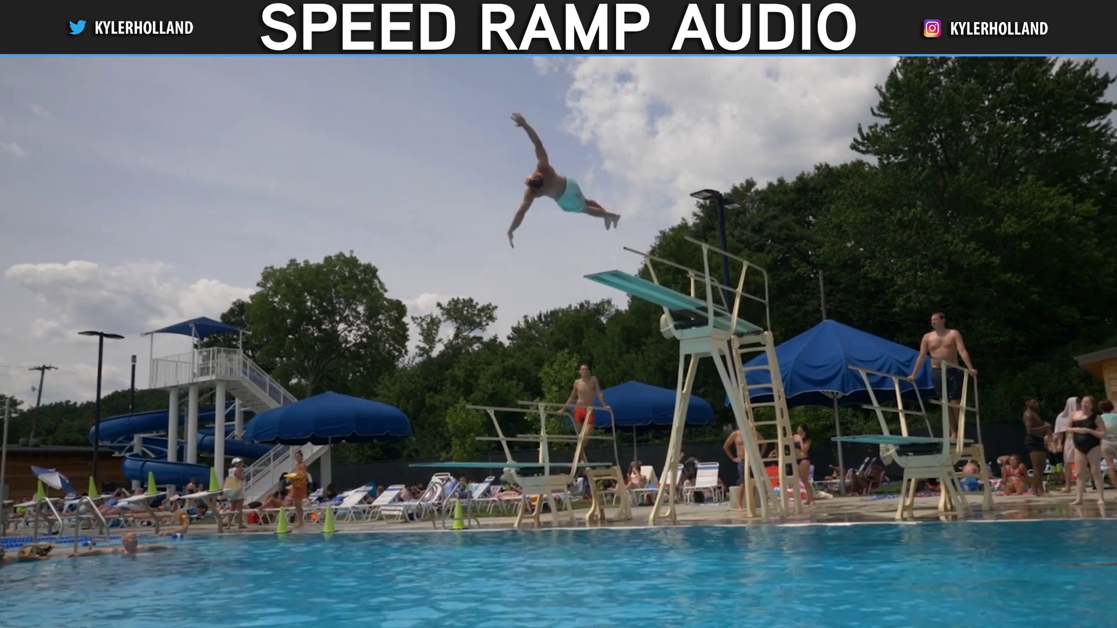